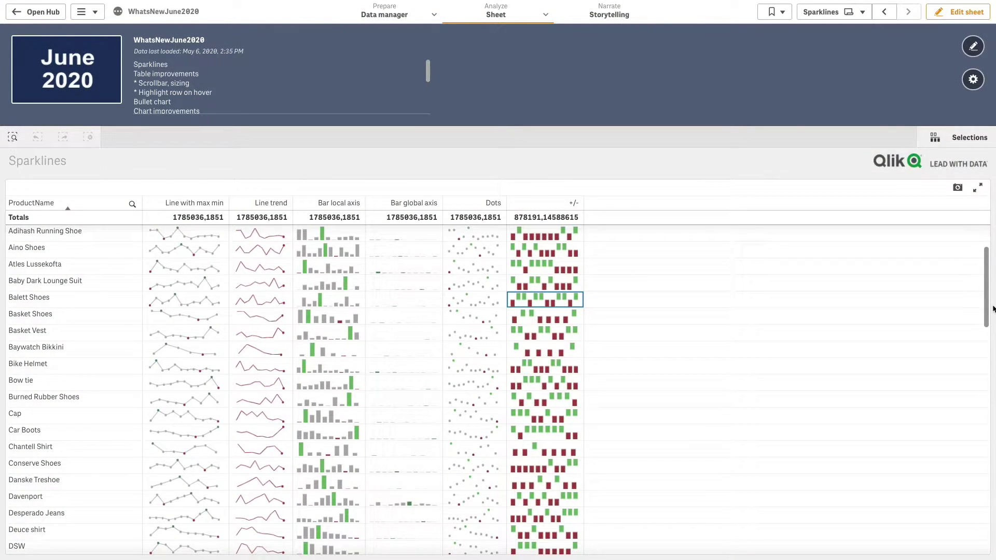
# Scroll through the finished sparkline table to review its mini chart columns.
pyautogui.scroll(-2, 970, 306)
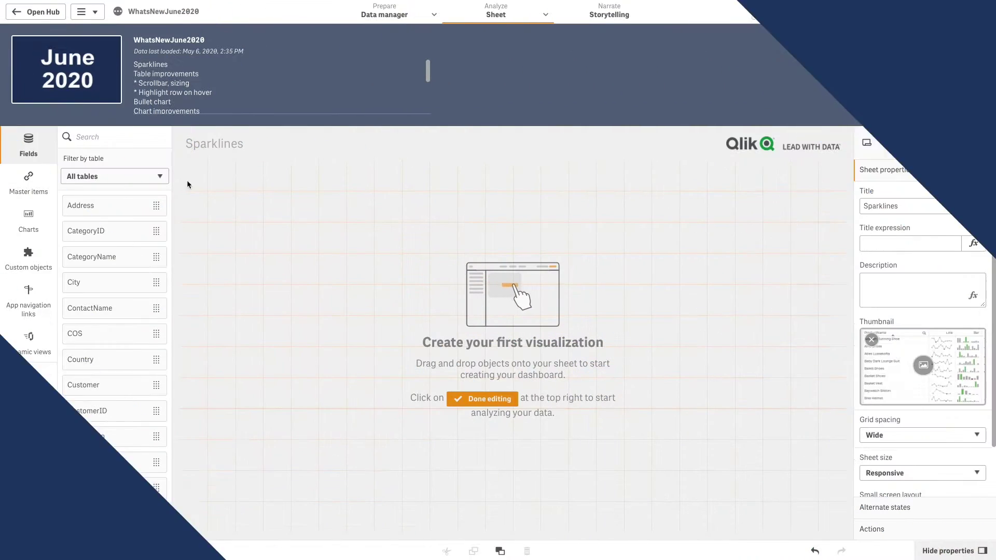
# Drop a Table chart onto the Sparklines sheet and stretch it across the whole grid.
pyautogui.click(29, 219)
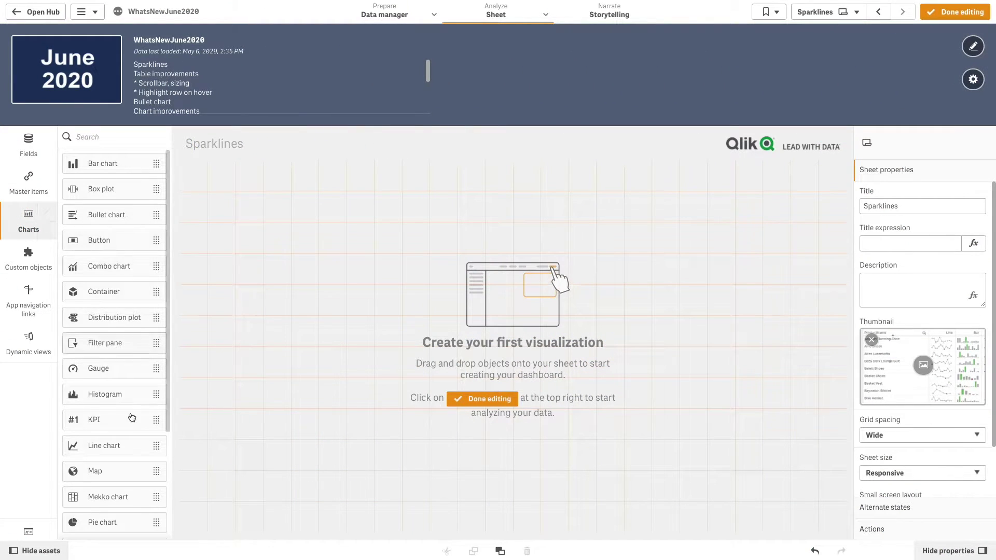
pyautogui.scroll(-3, 167, 423)
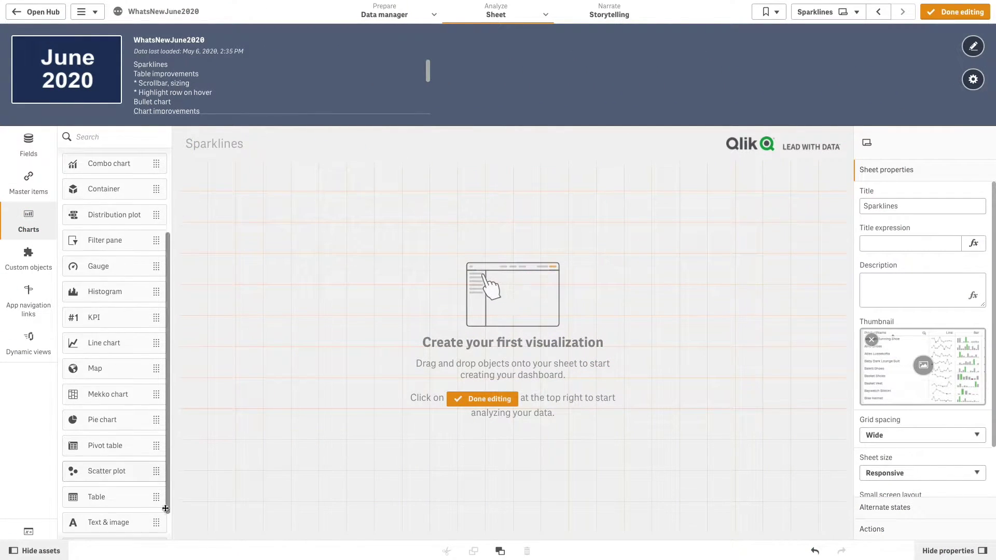
pyautogui.click(106, 447)
pyautogui.moveTo(107, 447); pyautogui.dragTo(343, 338)
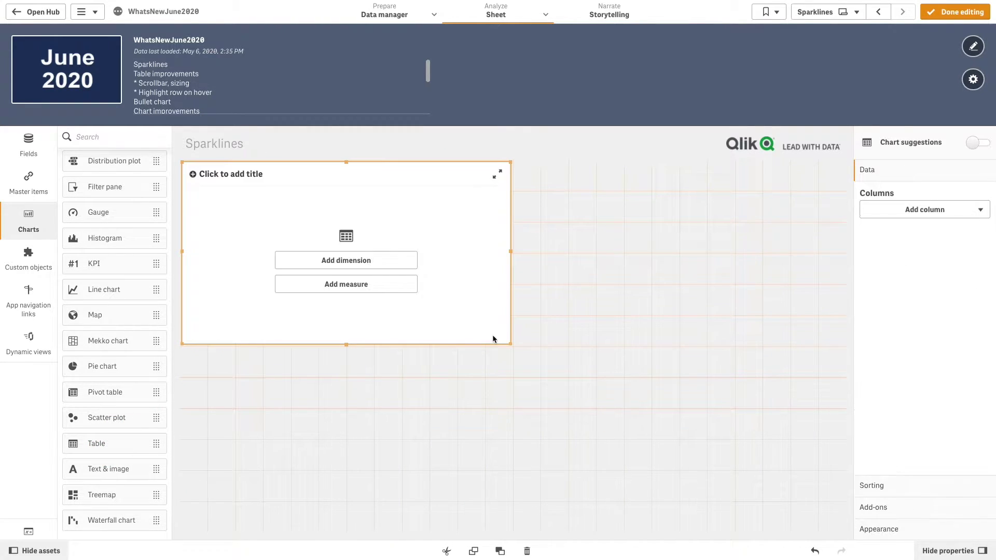
pyautogui.moveTo(509, 343); pyautogui.dragTo(900, 557)
pyautogui.click(554, 359)
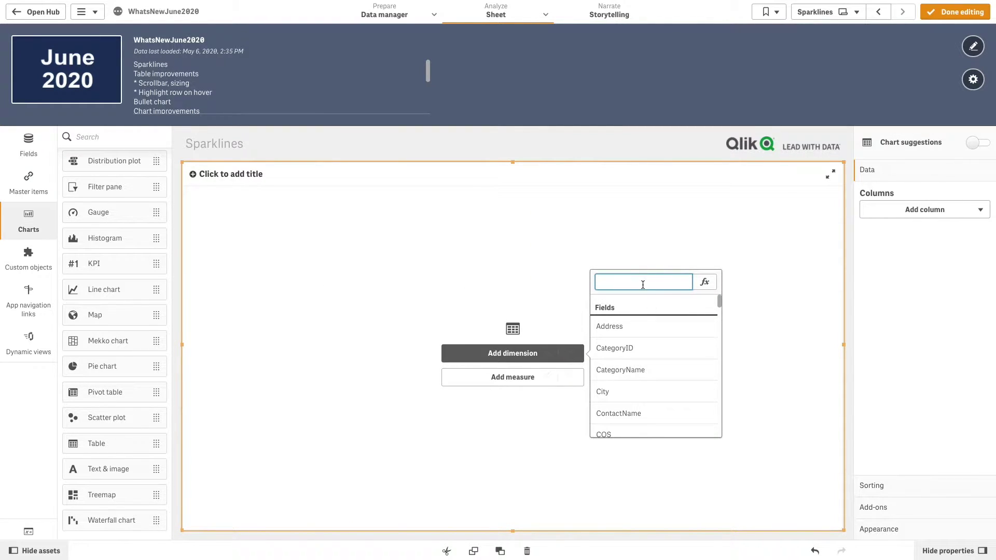
# Add ProductName as the dimension and Sum(Sales) as a measure column.
pyautogui.write('PRO')
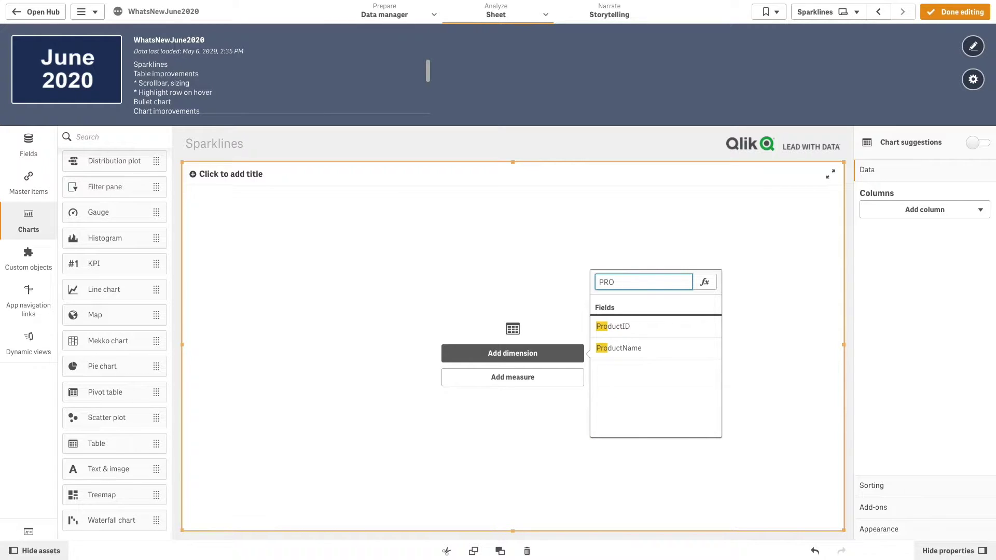
pyautogui.click(622, 347)
pyautogui.click(926, 238)
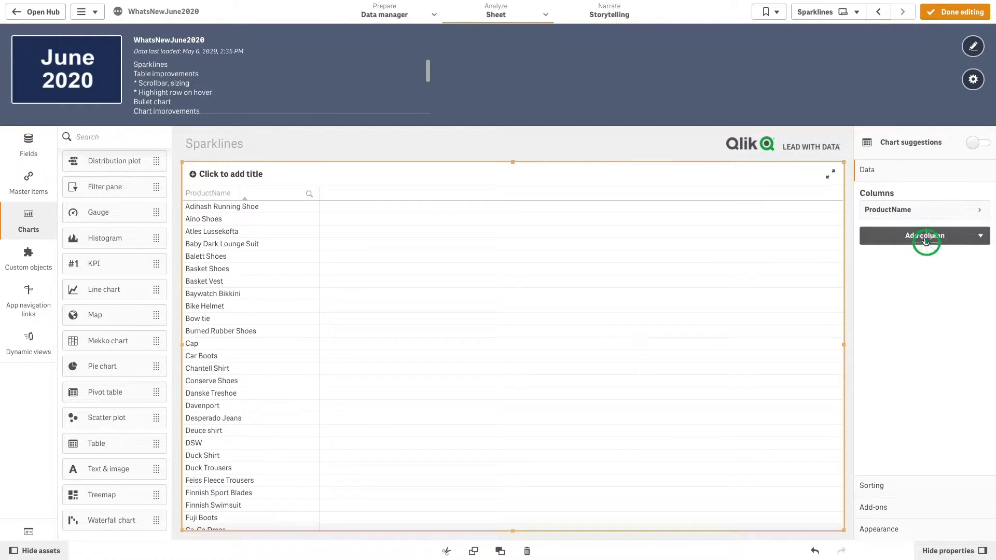
pyautogui.click(908, 282)
pyautogui.write('SA')
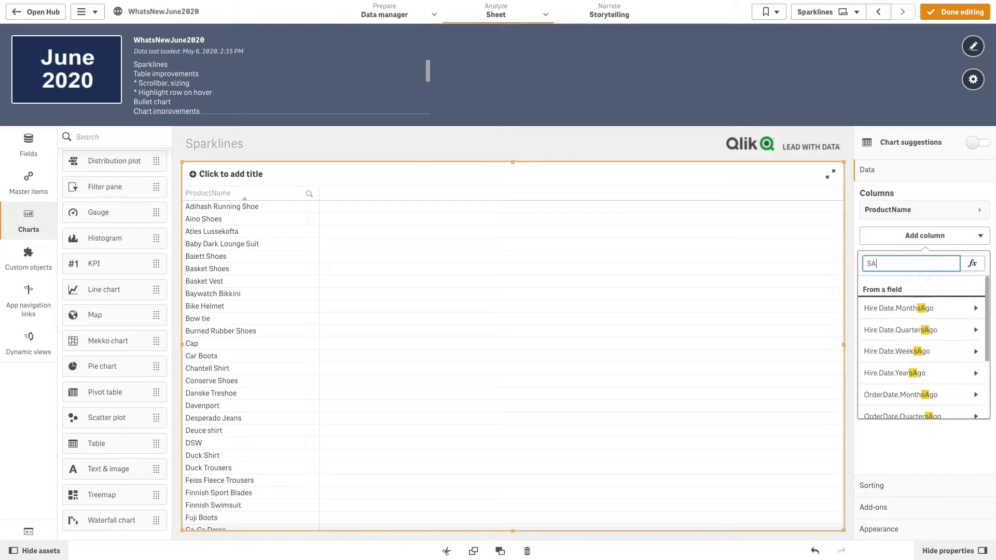
pyautogui.write('LES')
pyautogui.click(908, 309)
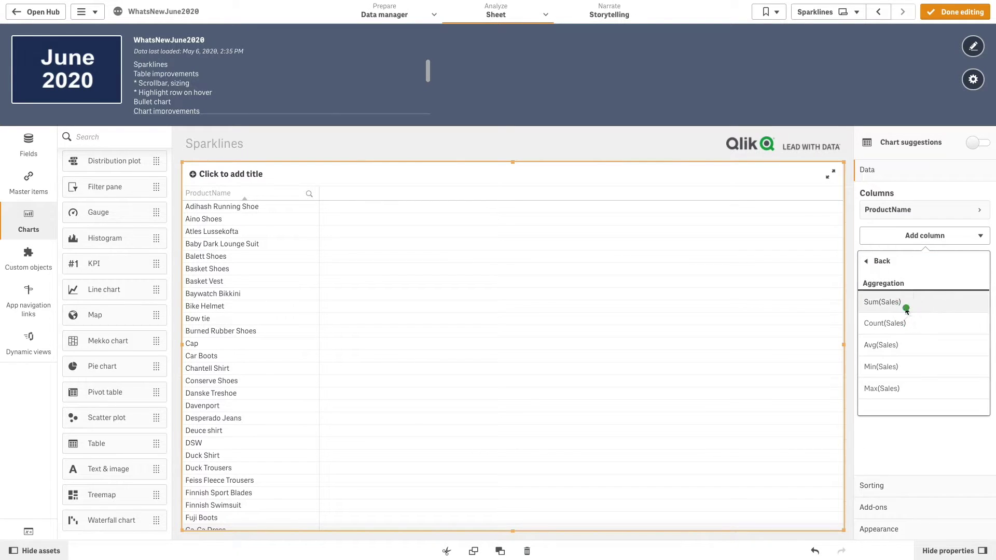
pyautogui.click(906, 310)
pyautogui.click(928, 242)
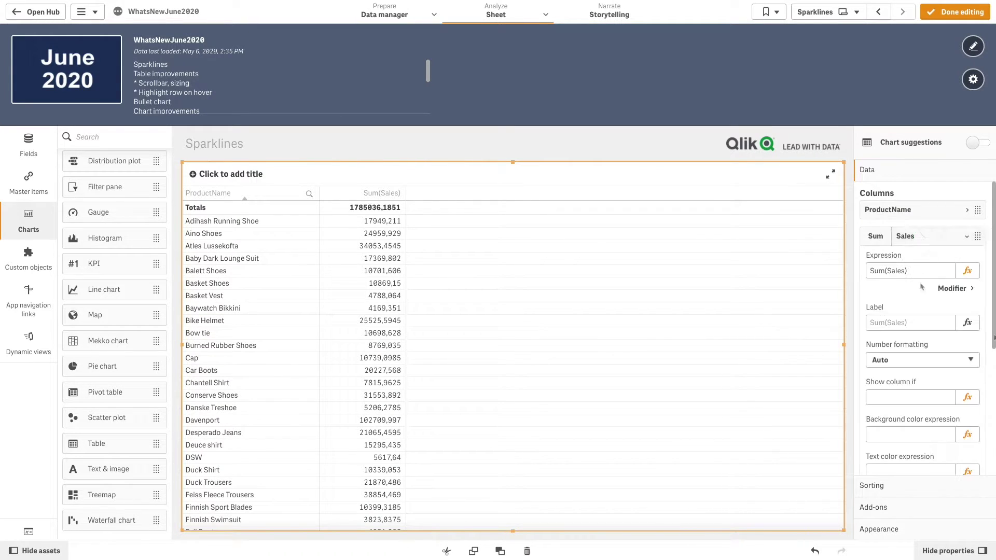
pyautogui.moveTo(994, 337); pyautogui.dragTo(994, 443)
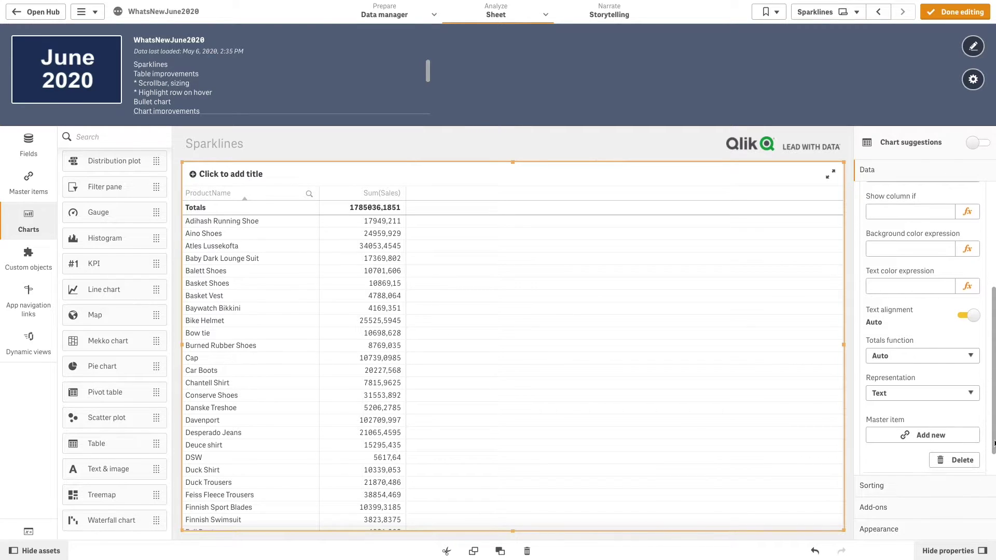
# Display the Sum(Sales) column as a mini chart plotted over the OrderDate field.
pyautogui.click(946, 403)
pyautogui.click(937, 412)
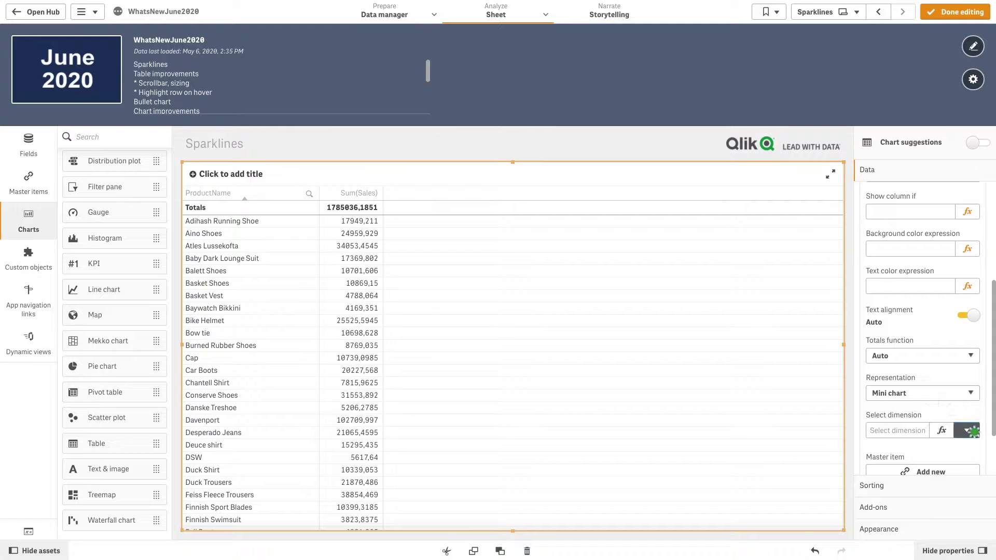
pyautogui.click(973, 431)
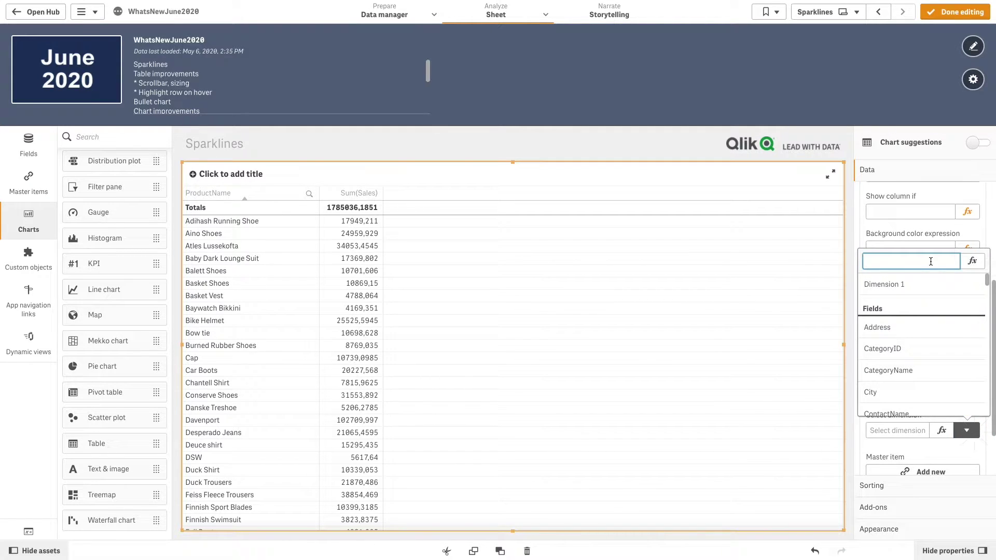
pyautogui.write('DATE')
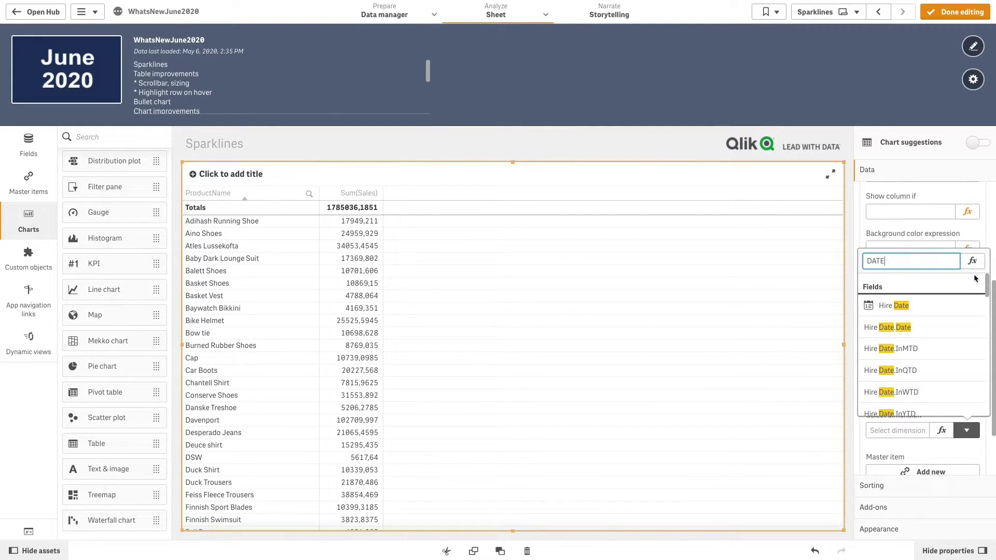
pyautogui.moveTo(987, 282); pyautogui.dragTo(988, 361)
pyautogui.click(917, 397)
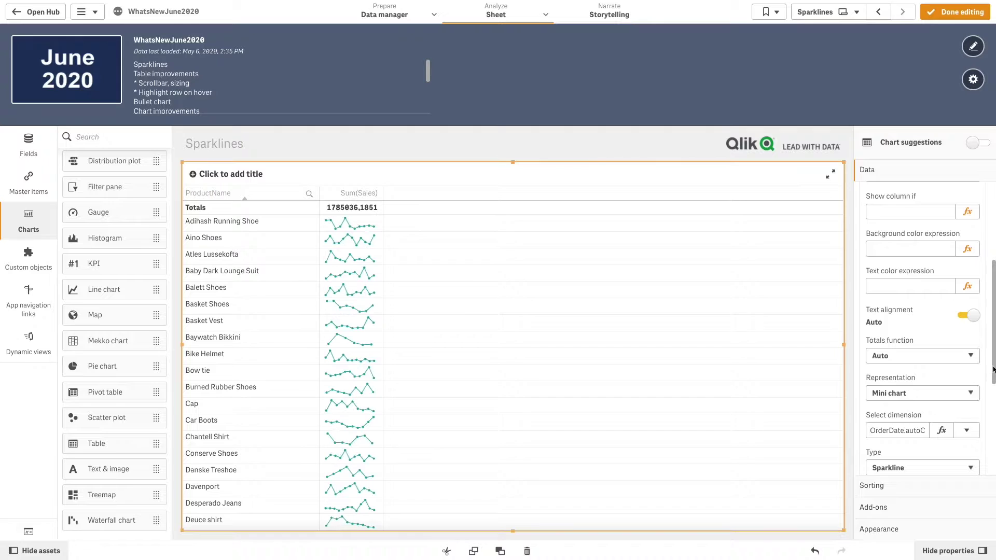
pyautogui.moveTo(993, 369); pyautogui.dragTo(992, 433)
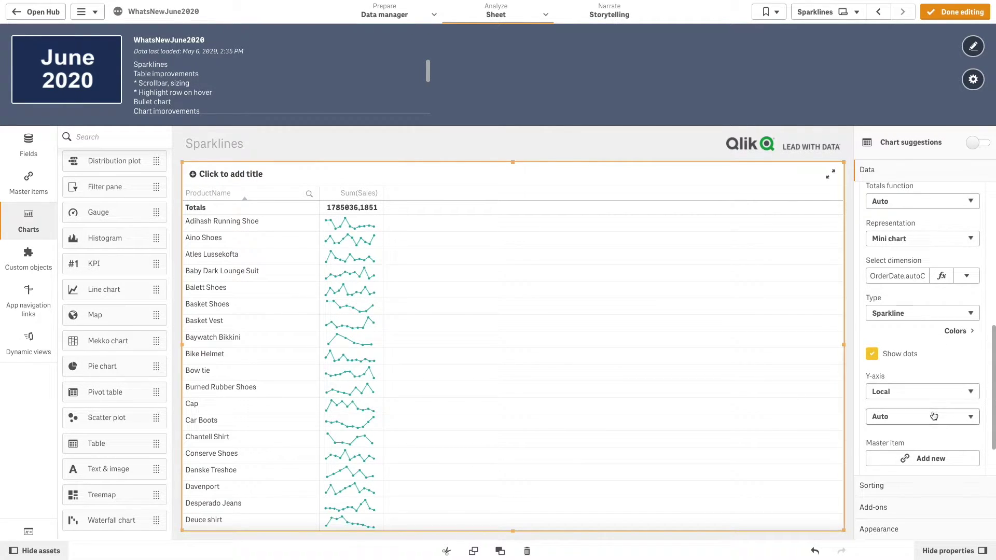
pyautogui.click(956, 418)
# Start the sparkline y-axis at zero and make the sparkline line grey.
pyautogui.click(927, 427)
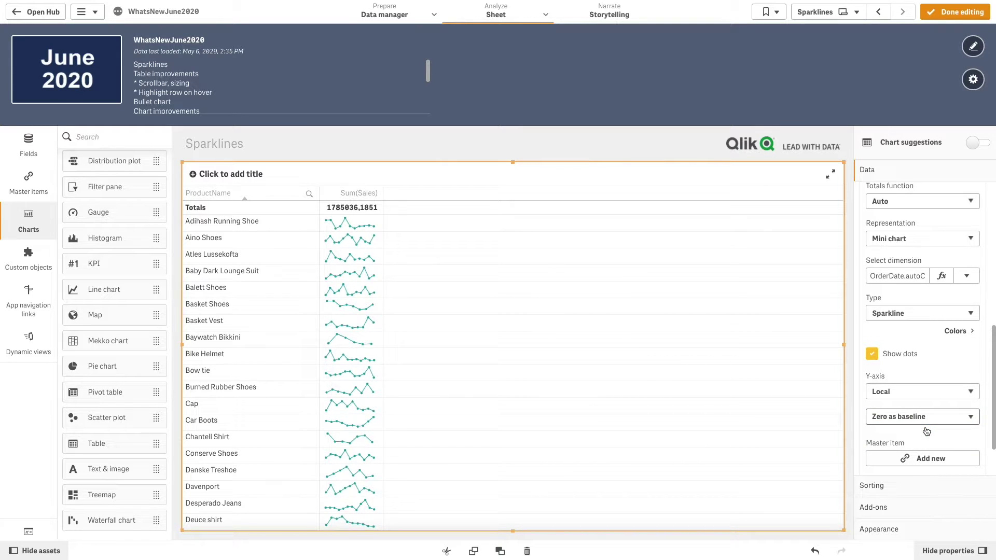
pyautogui.click(958, 332)
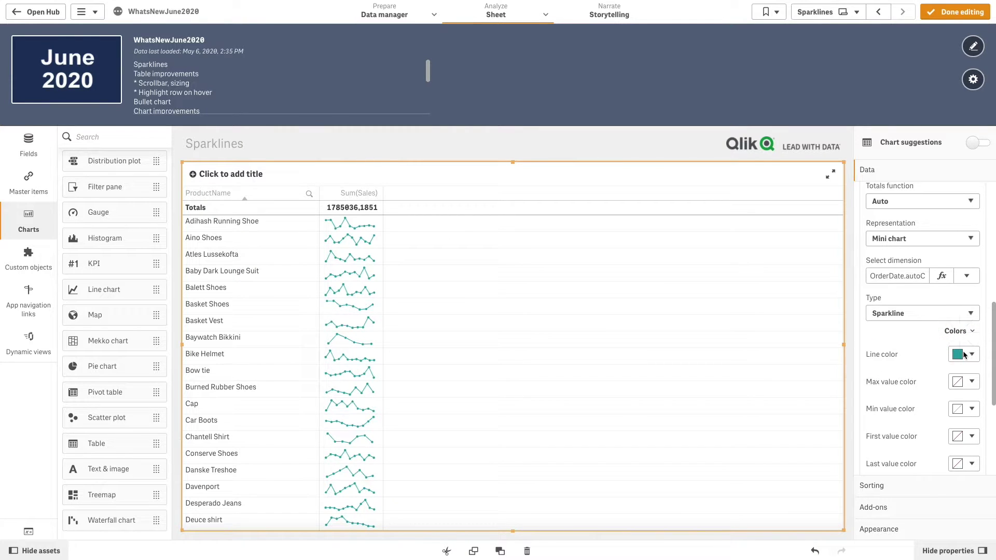
pyautogui.click(972, 355)
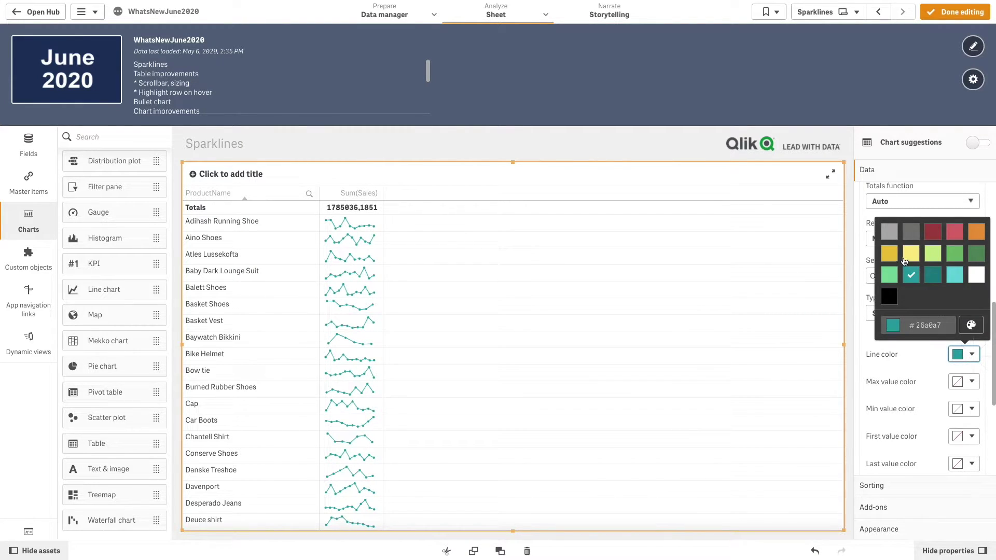
pyautogui.click(890, 233)
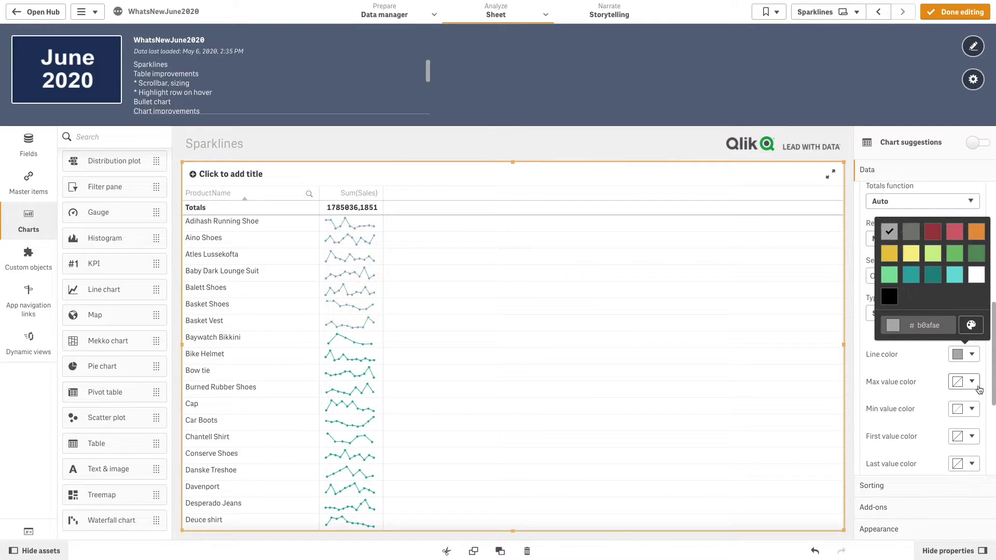
# Mark each sparkline's maximum in dark green and minimum in dark red (#a54343).
pyautogui.click(972, 382)
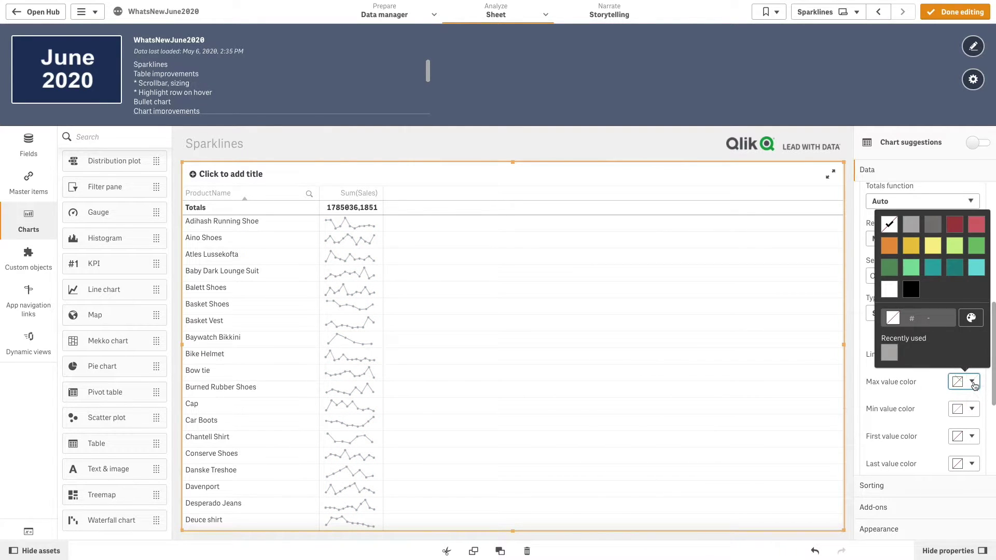
pyautogui.click(890, 268)
pyautogui.click(973, 412)
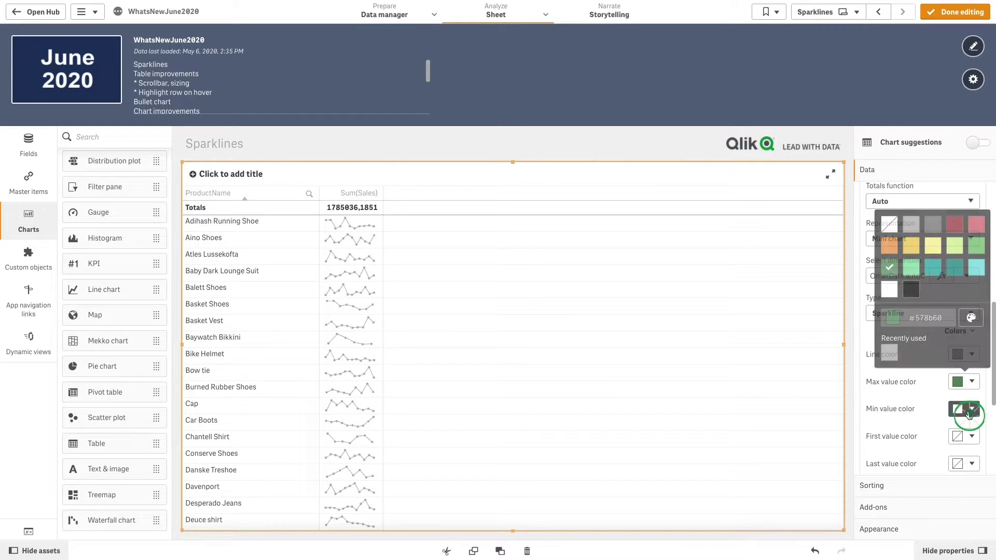
pyautogui.click(972, 410)
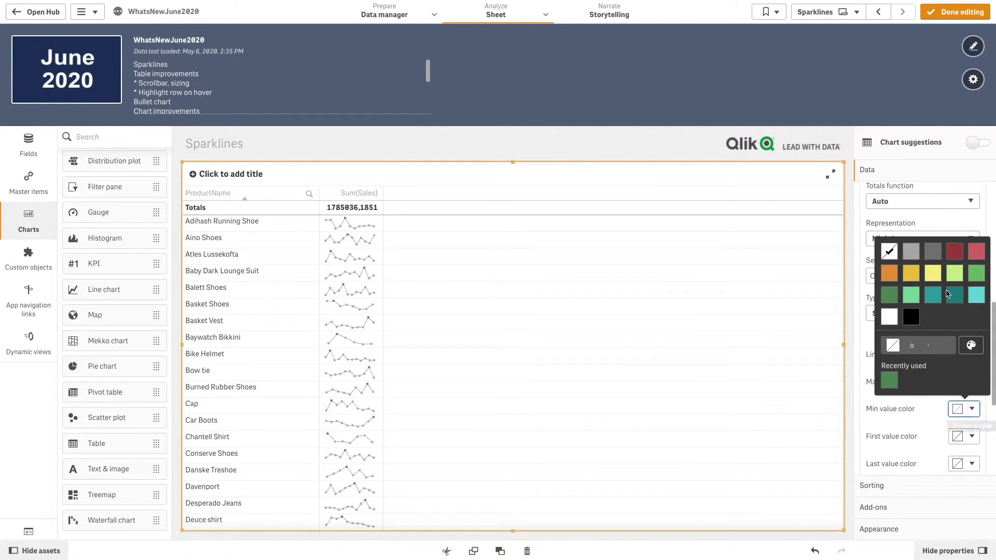
pyautogui.click(954, 254)
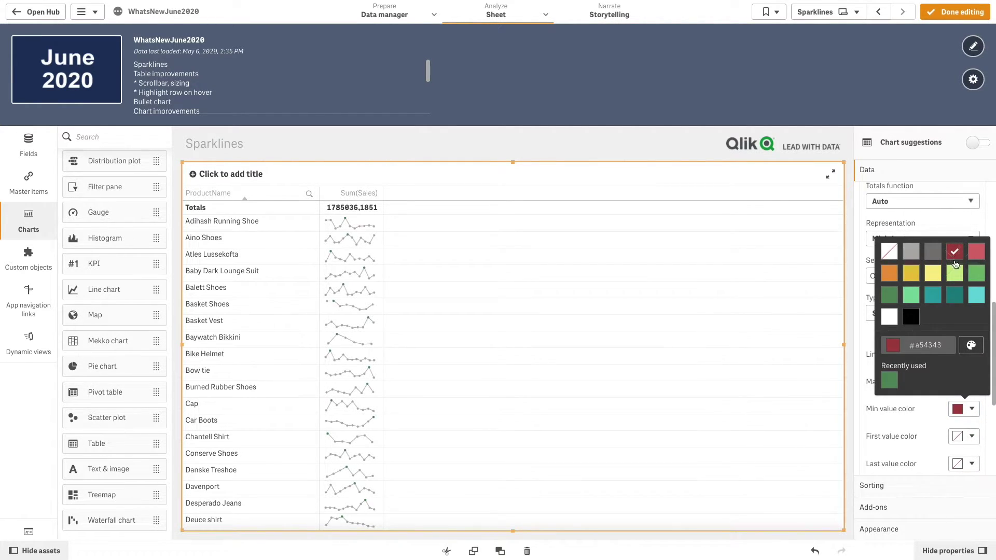
pyautogui.click(973, 426)
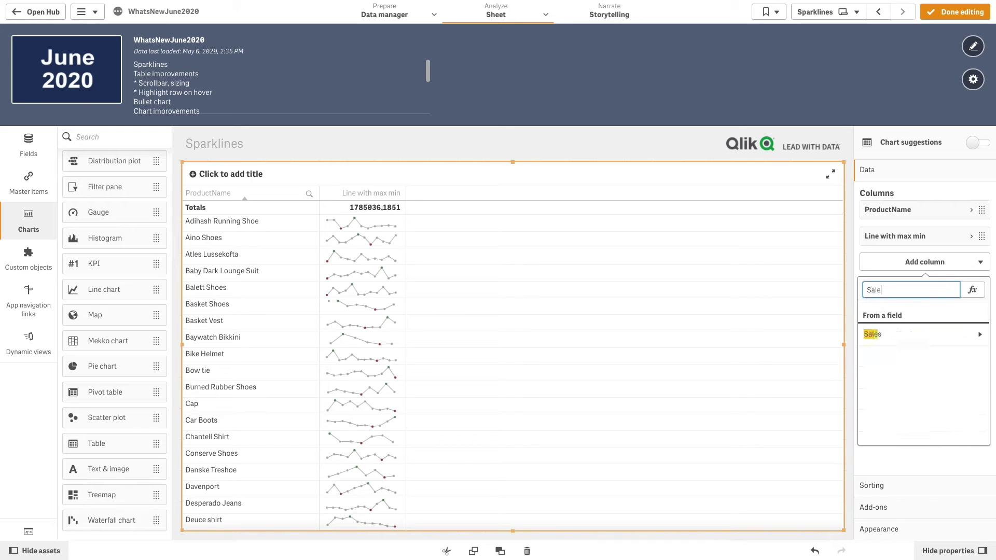
# Choose the Sales field for a new measure column.
pyautogui.click(912, 334)
# Add a Sum(Sales) column shown as a mini chart over the OrderDate field.
pyautogui.click(908, 334)
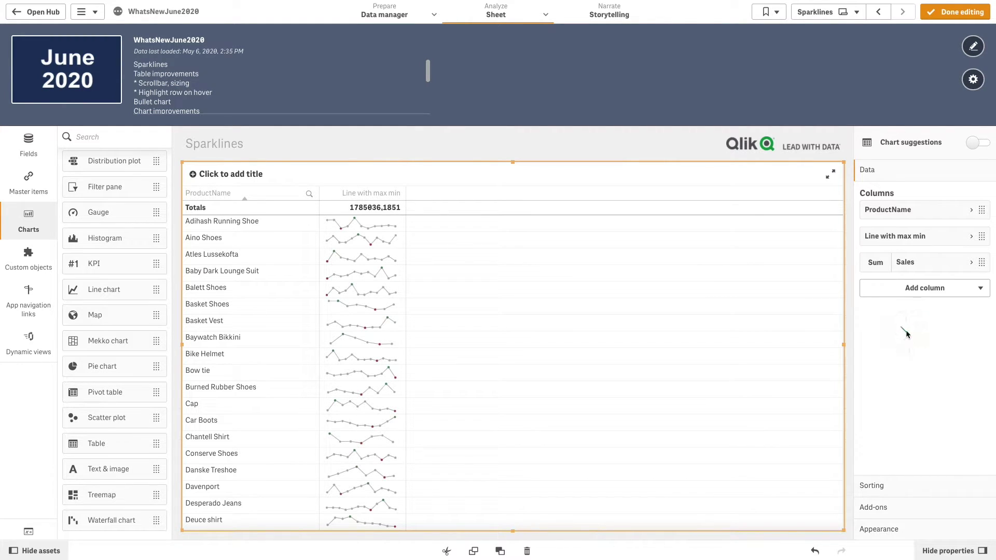
pyautogui.click(913, 270)
pyautogui.moveTo(994, 330); pyautogui.dragTo(991, 464)
pyautogui.click(938, 372)
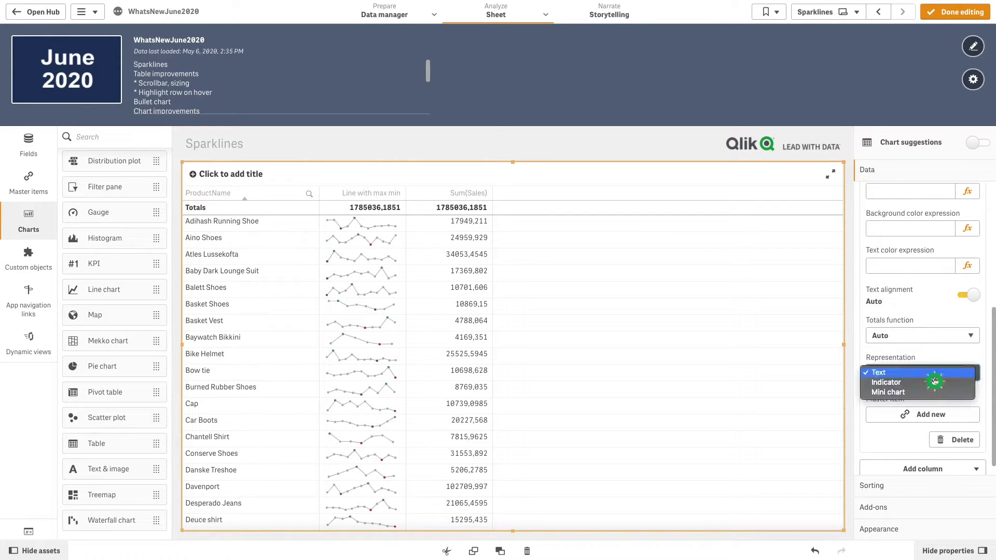
pyautogui.click(928, 395)
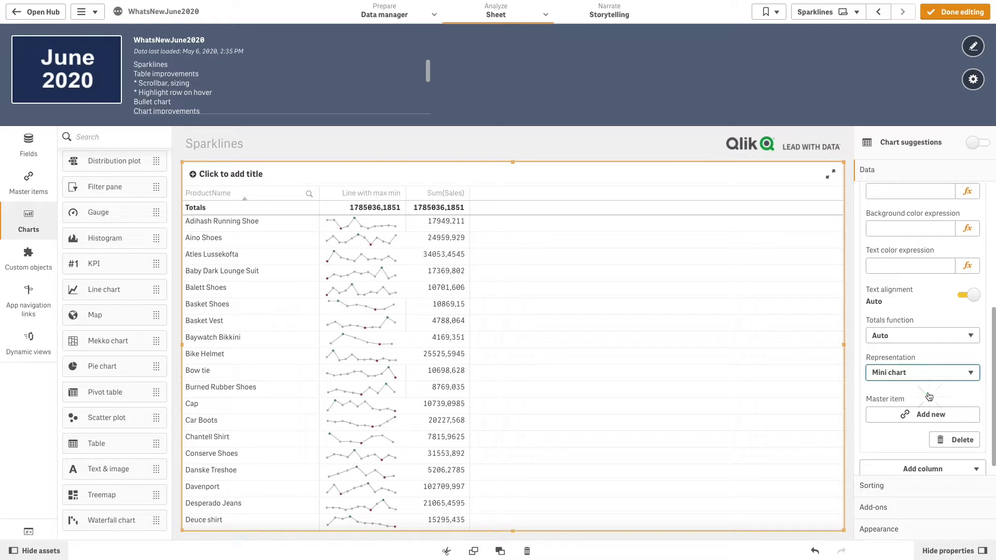
pyautogui.click(974, 413)
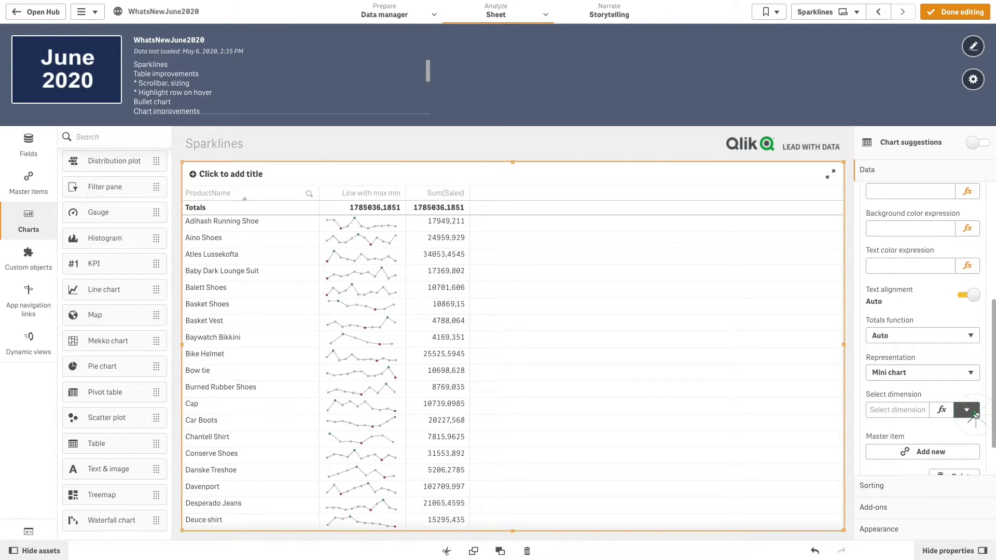
pyautogui.write('order')
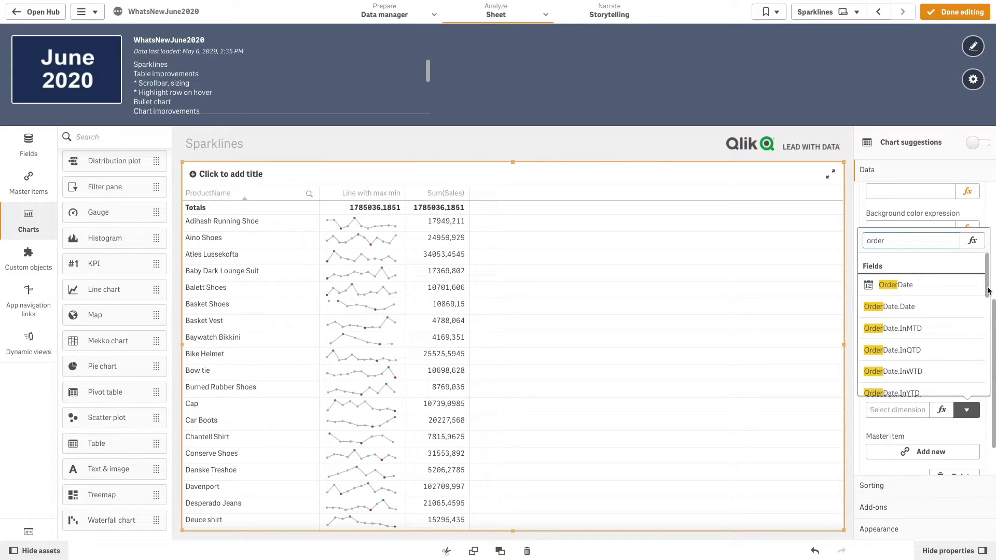
pyautogui.scroll(-5, 988, 290)
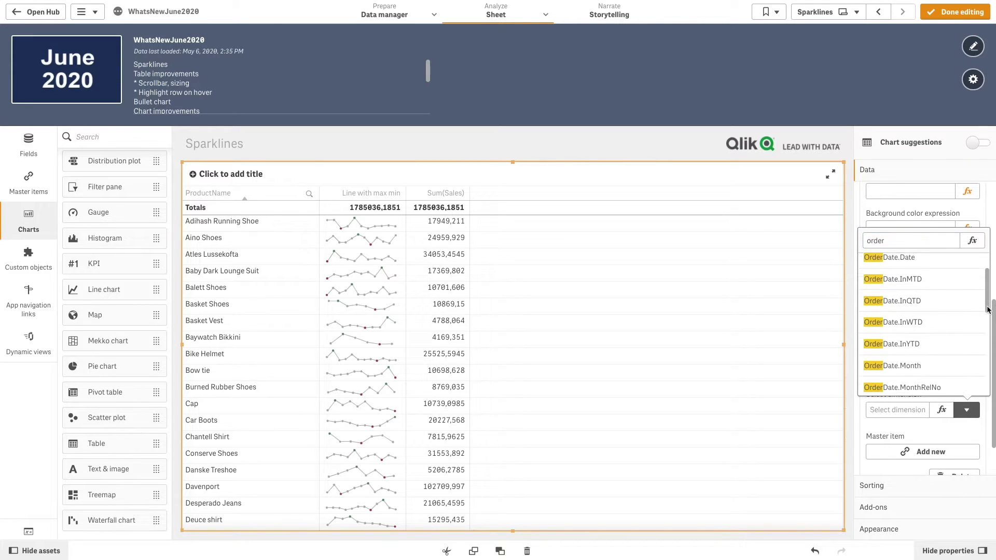
pyautogui.click(948, 338)
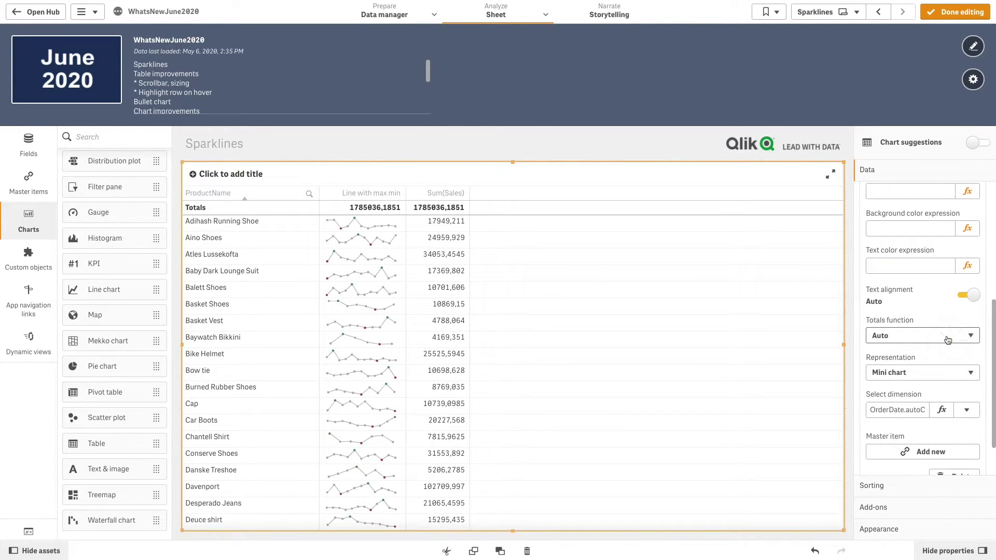
# Make the sparkline line and last value dark red and hide the dots.
pyautogui.scroll(-2, 993, 393)
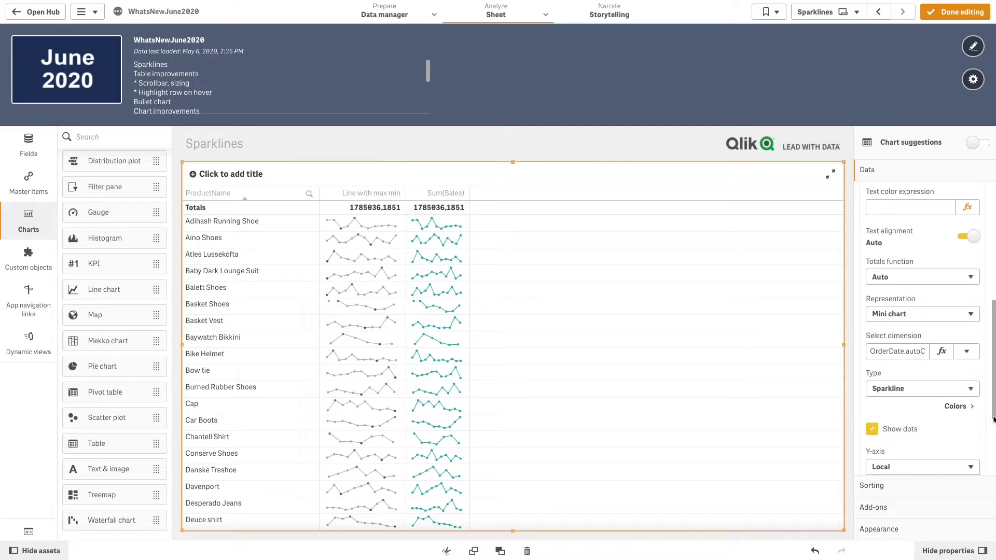
pyautogui.click(958, 404)
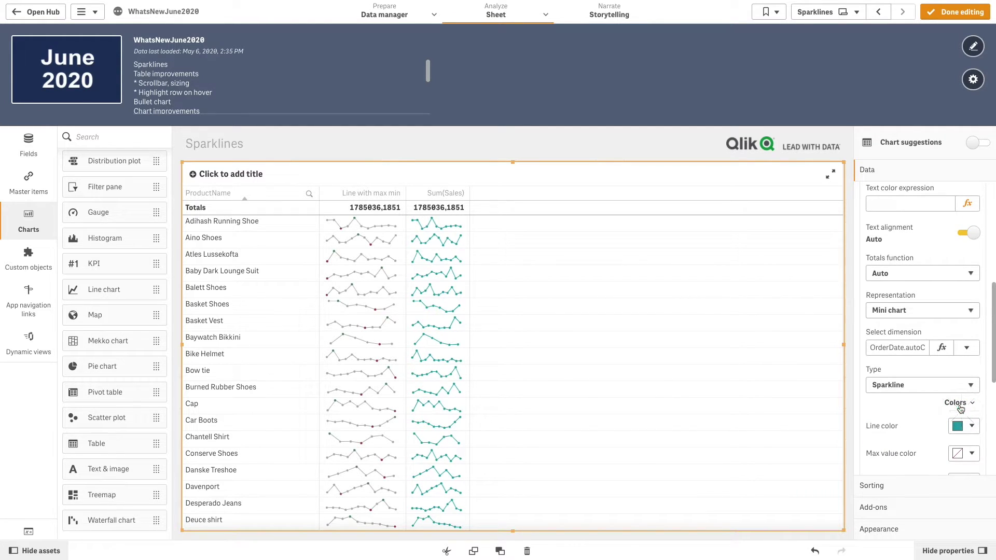
pyautogui.click(963, 425)
pyautogui.click(938, 273)
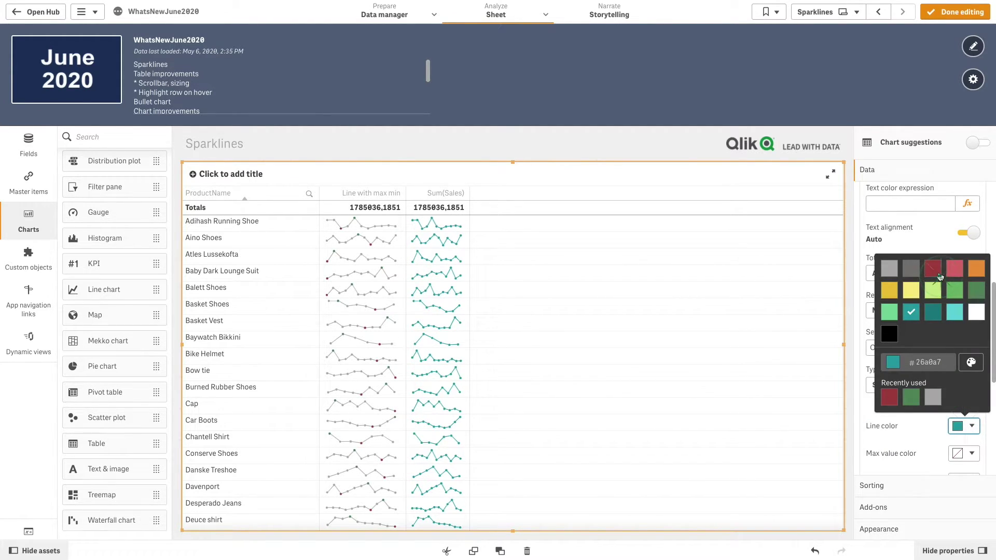
pyautogui.click(992, 366)
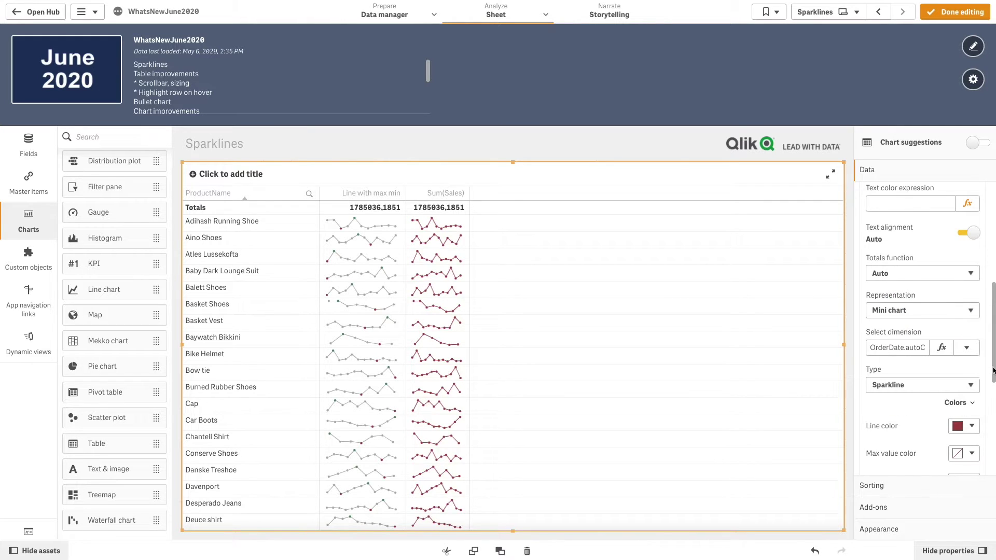
pyautogui.moveTo(992, 365); pyautogui.dragTo(990, 407)
pyautogui.click(971, 395)
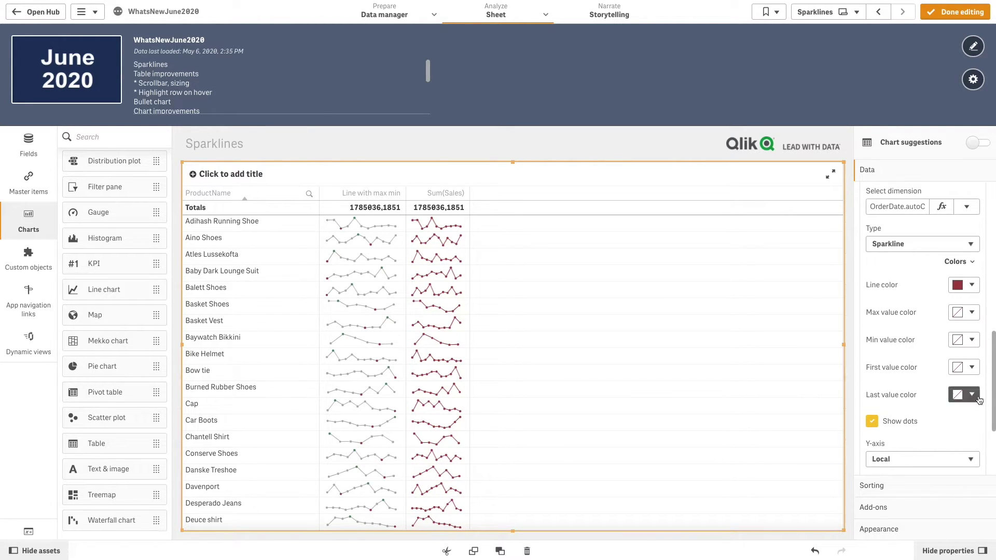
pyautogui.click(955, 238)
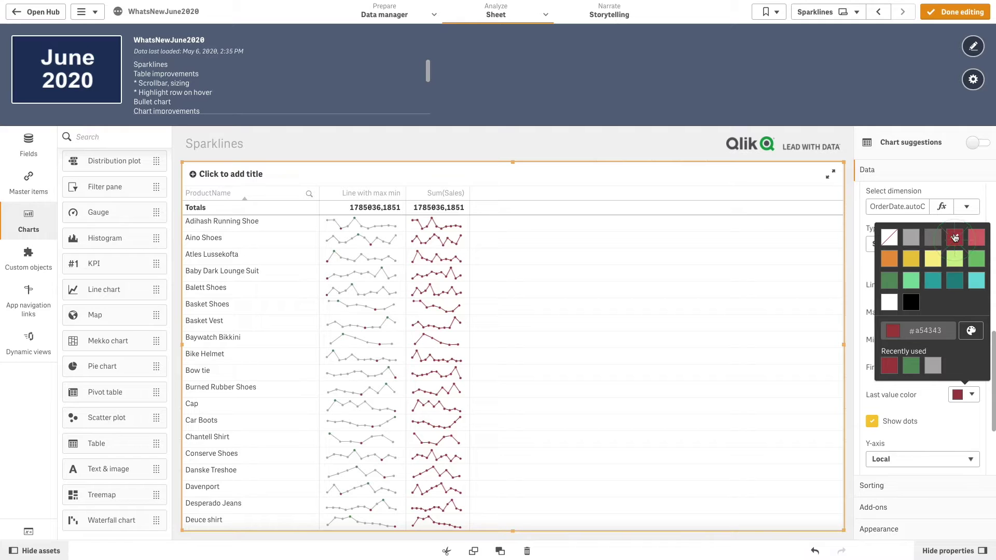
pyautogui.click(871, 422)
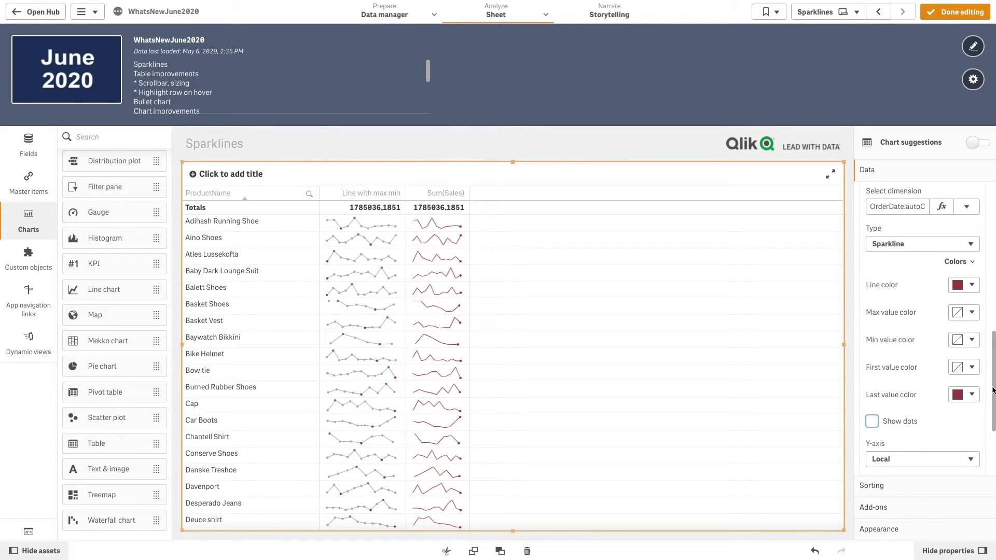
pyautogui.moveTo(993, 391); pyautogui.dragTo(993, 275)
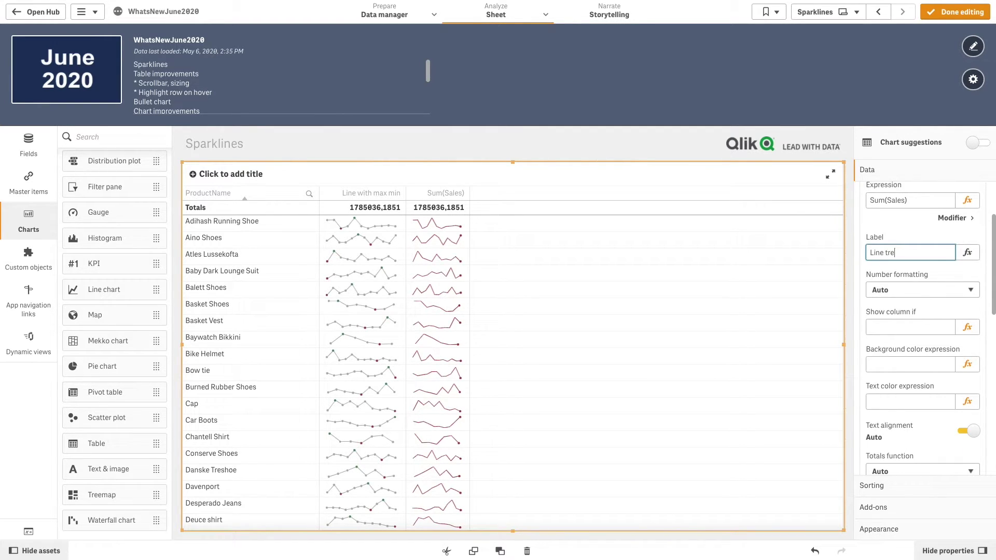
pyautogui.moveTo(993, 275); pyautogui.dragTo(988, 239)
# Add another Sum(Sales) measure column to the table.
pyautogui.click(945, 261)
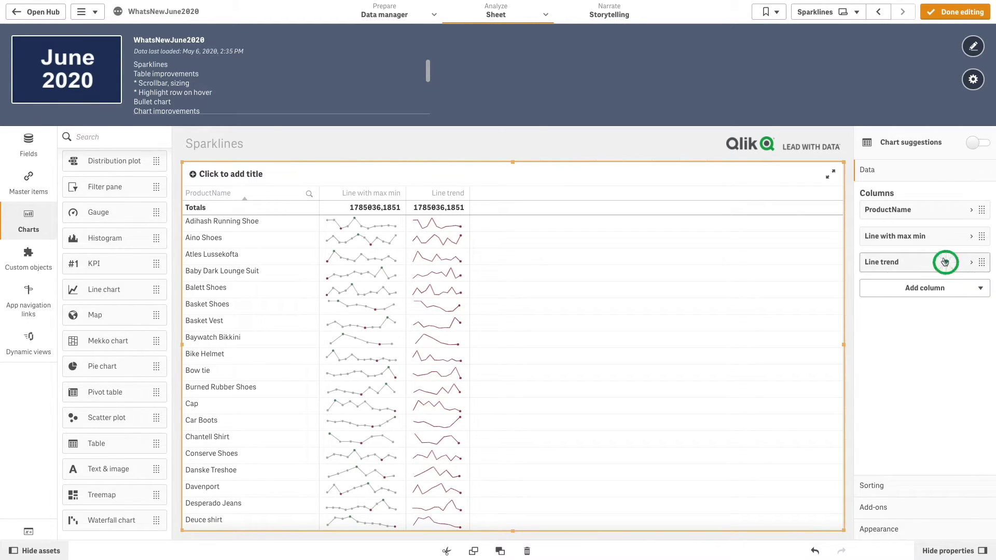
pyautogui.click(952, 287)
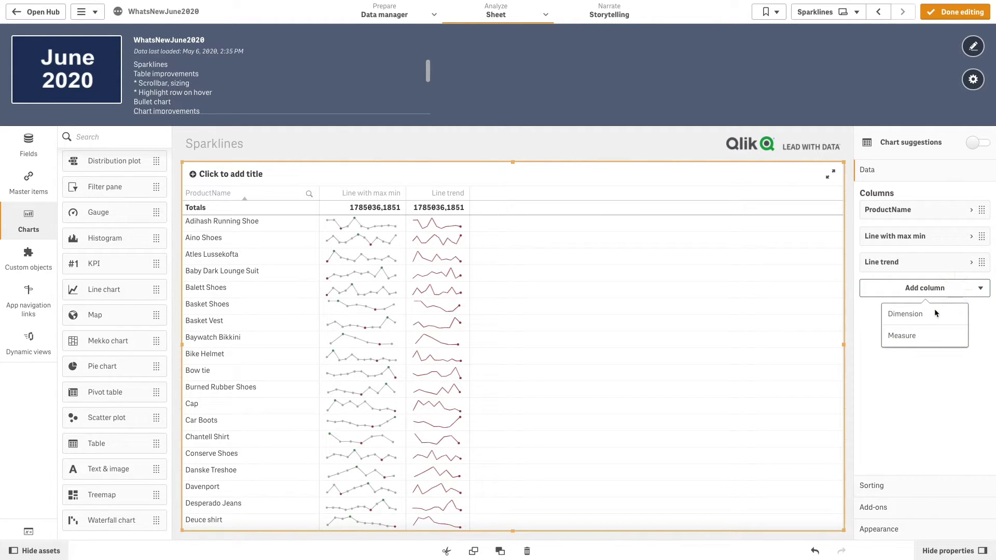
pyautogui.click(920, 336)
pyautogui.write('Sale')
pyautogui.click(903, 363)
pyautogui.click(897, 351)
# Show the new column as a bar mini chart over the OrderDate field.
pyautogui.click(970, 288)
pyautogui.scroll(-5, 991, 427)
pyautogui.scroll(-2, 991, 426)
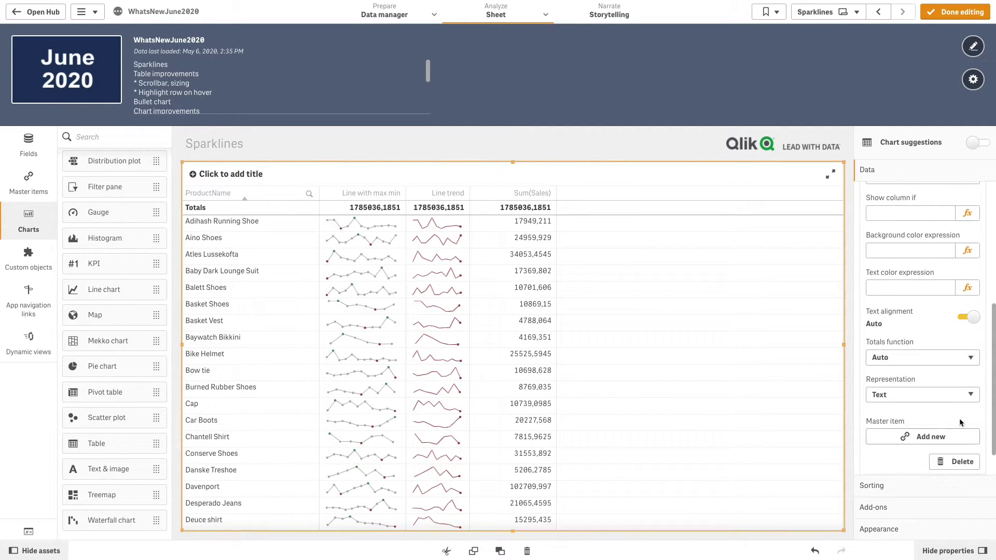
pyautogui.click(940, 396)
pyautogui.click(939, 413)
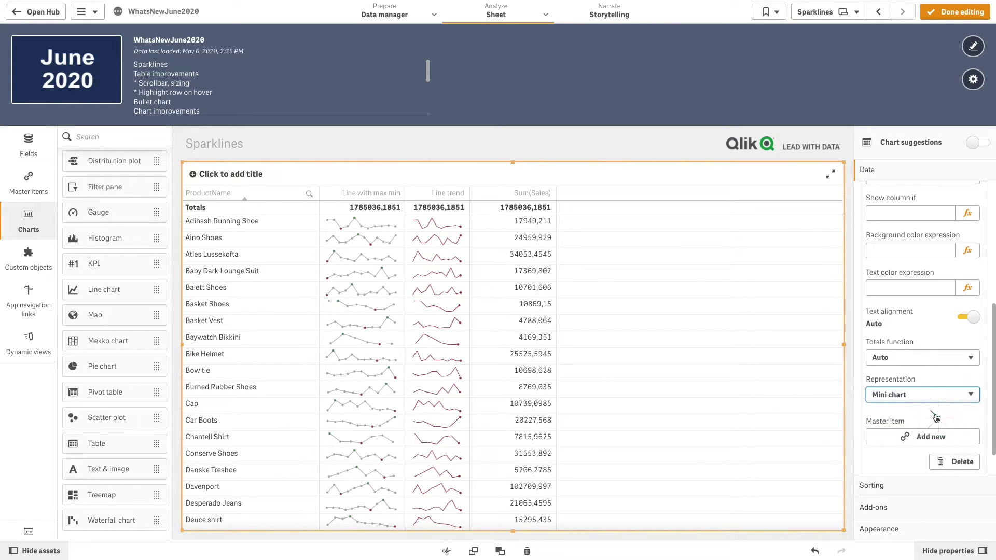
pyautogui.click(965, 430)
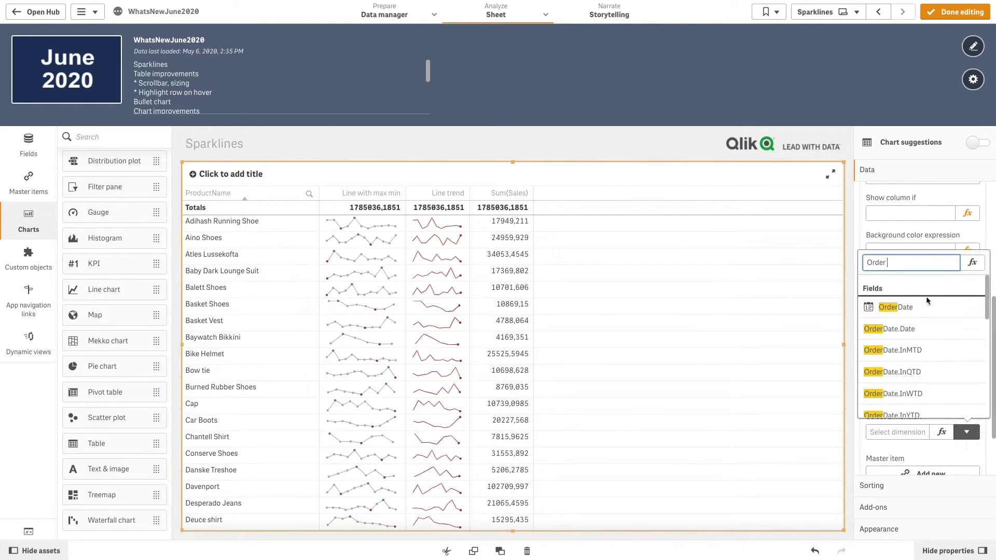
pyautogui.scroll(-2, 984, 341)
pyautogui.click(966, 344)
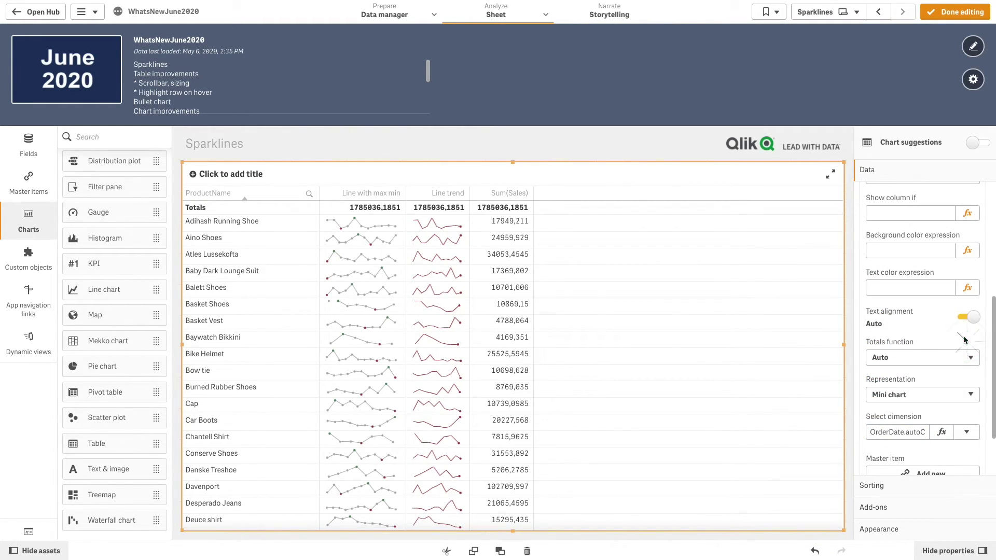
pyautogui.scroll(-2, 985, 363)
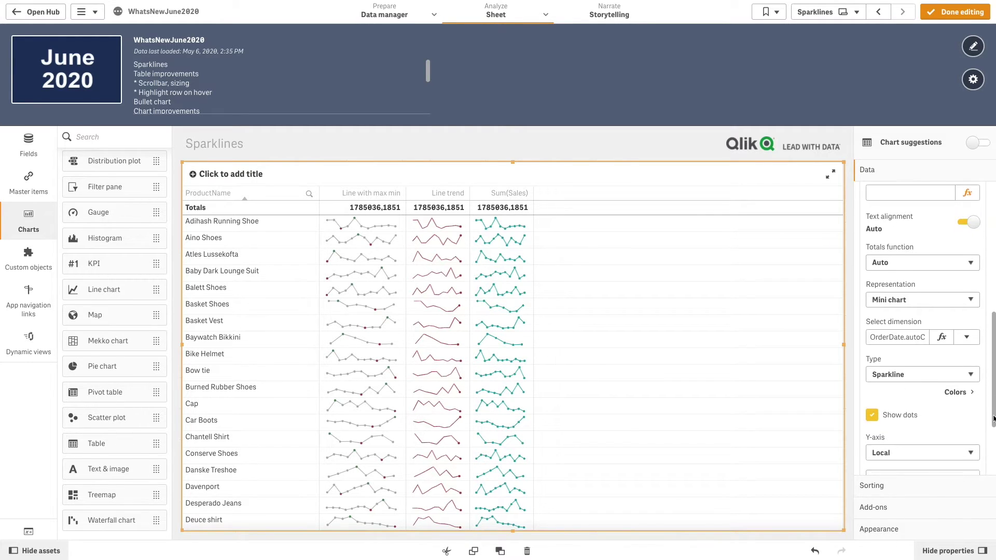
pyautogui.click(926, 375)
pyautogui.click(923, 358)
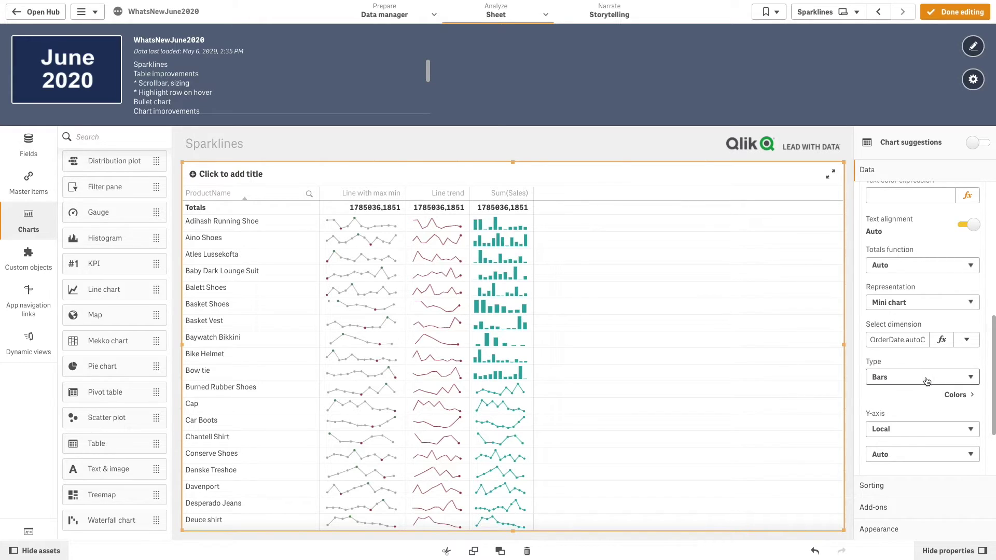
# Colour the bars grey, the highest bar green (#70ba6e) and the lowest dark red (#a54343).
pyautogui.click(953, 394)
pyautogui.scroll(-2, 991, 407)
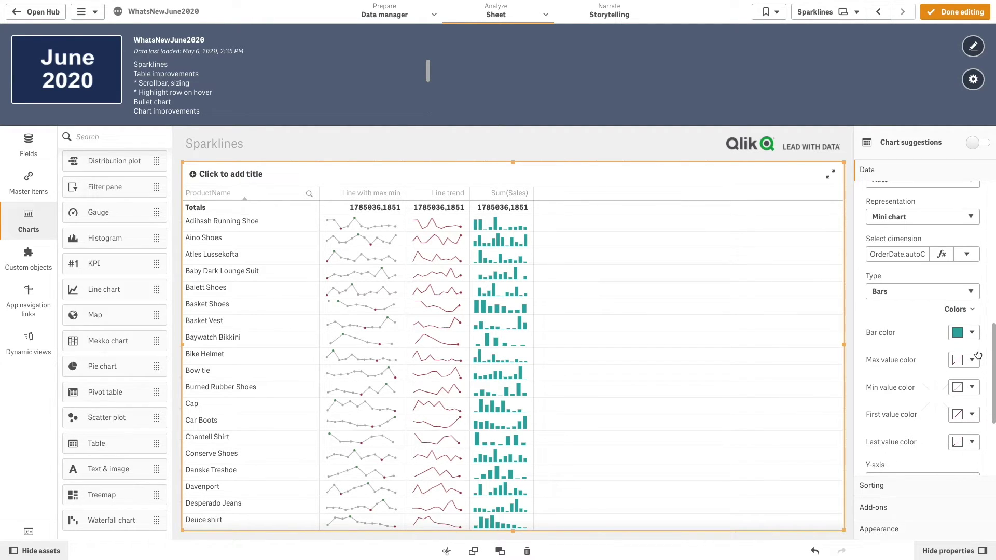
pyautogui.click(965, 332)
pyautogui.click(932, 304)
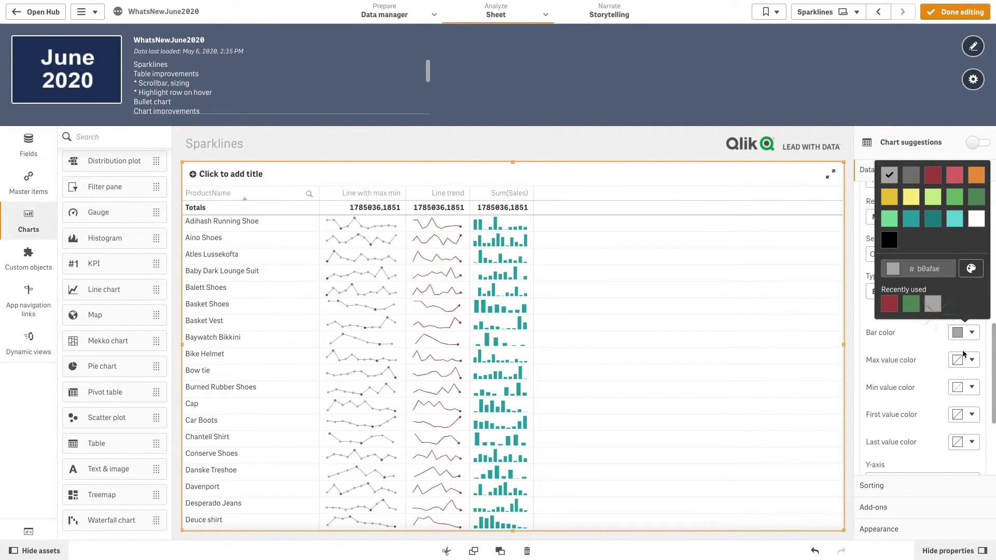
pyautogui.click(971, 361)
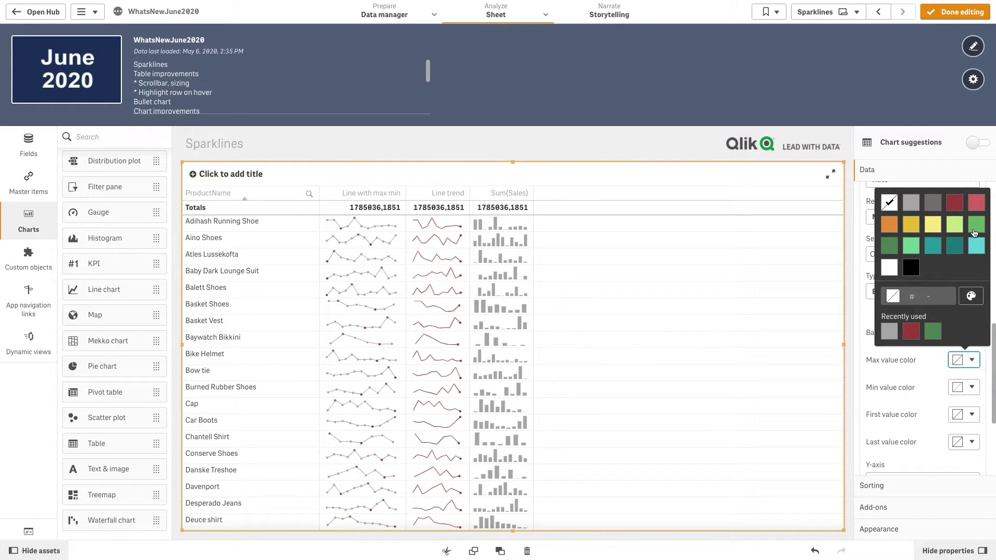
pyautogui.click(974, 227)
pyautogui.click(962, 389)
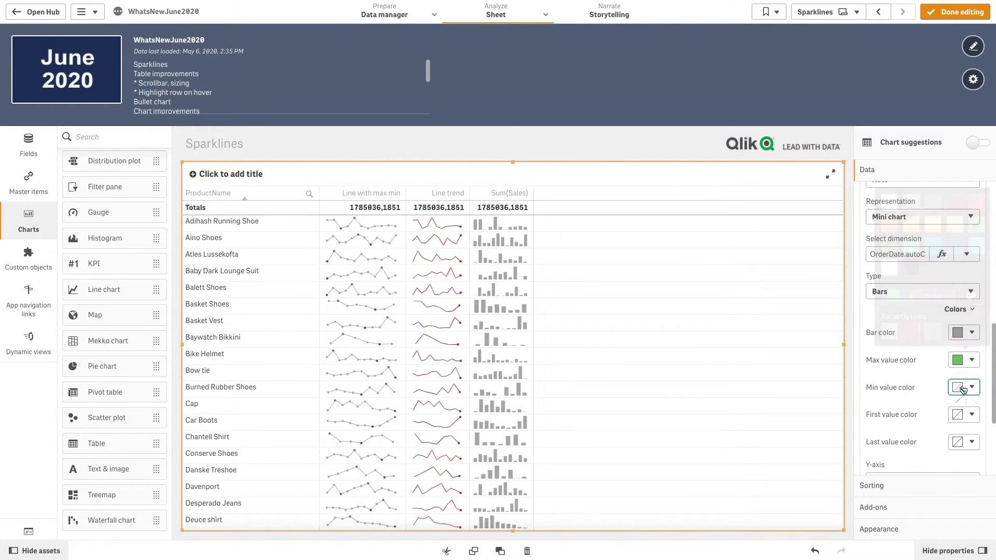
pyautogui.click(954, 229)
pyautogui.click(931, 421)
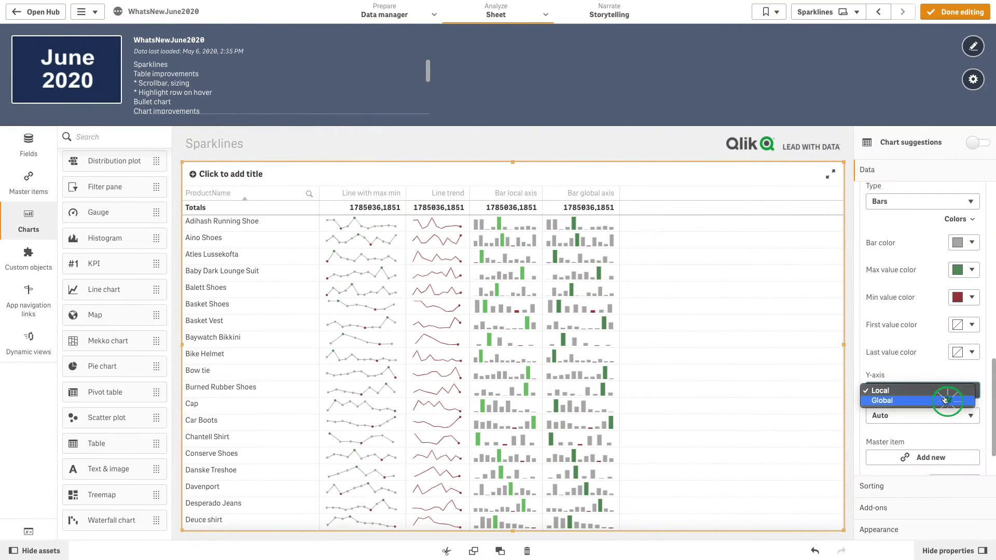
# Switch the Bar global axis column's y-axis from Local to Global.
pyautogui.click(943, 401)
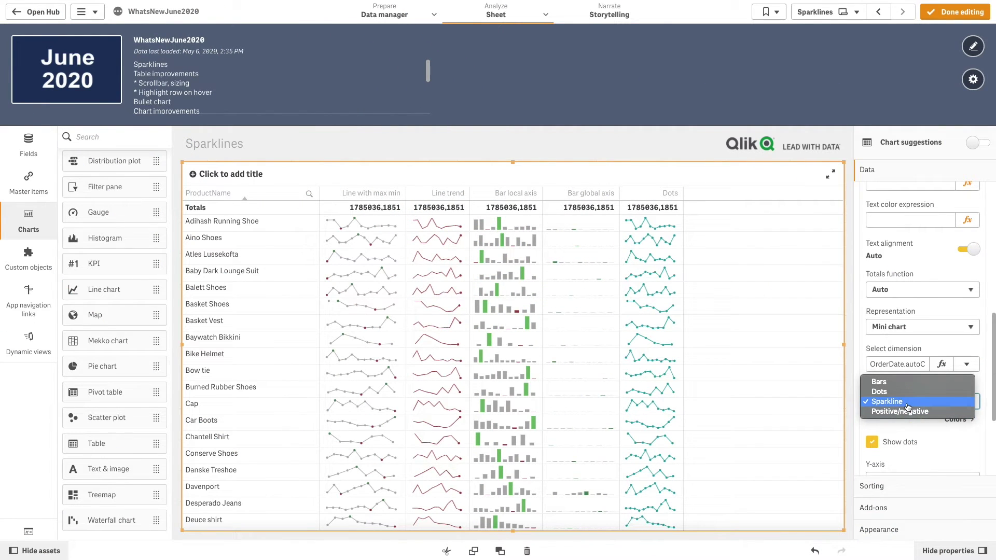
# Draw the Dots column's mini charts as light grey dots.
pyautogui.click(902, 391)
pyautogui.click(959, 421)
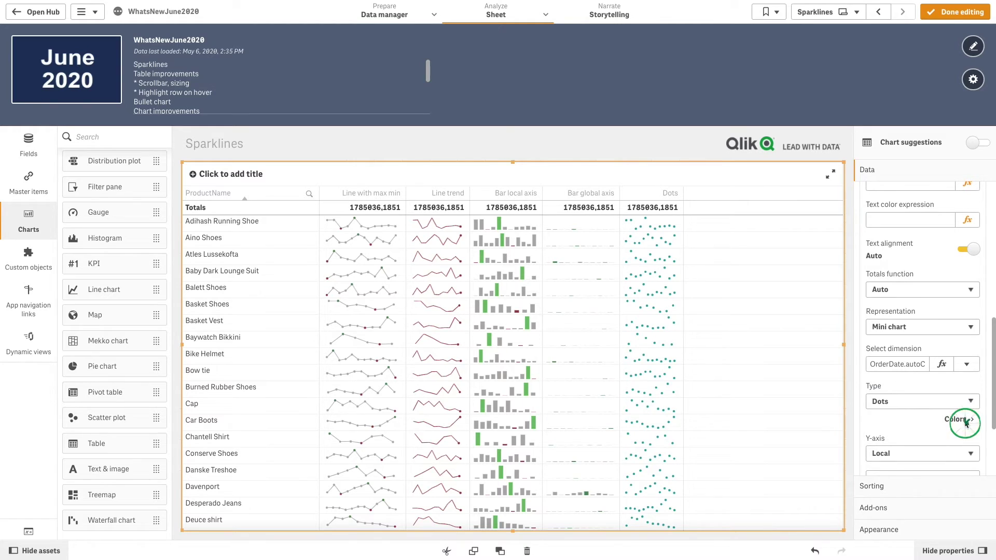
pyautogui.click(958, 449)
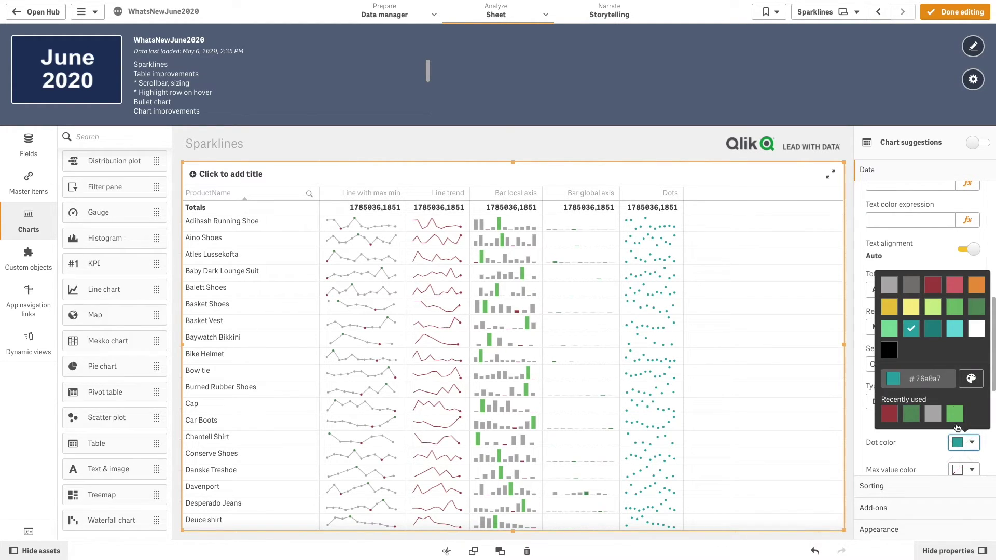
pyautogui.click(890, 287)
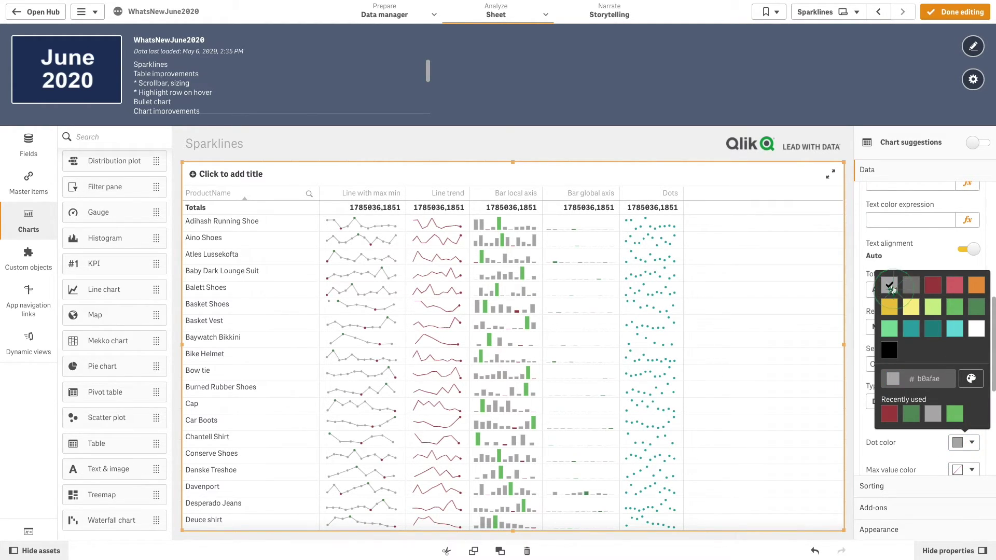
pyautogui.click(963, 457)
pyautogui.moveTo(993, 394); pyautogui.dragTo(993, 420)
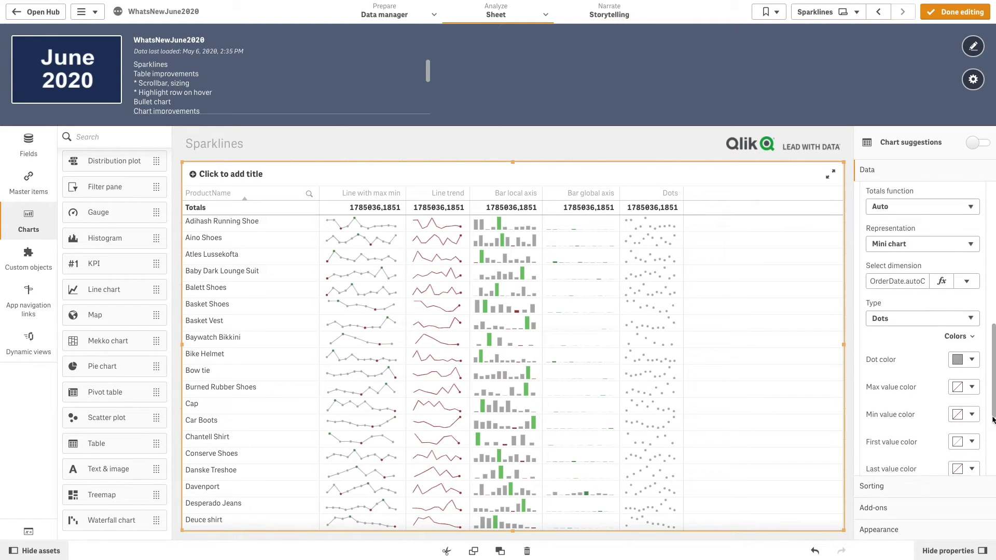
# Colour the maximum dot green and begin choosing the minimum dot colour.
pyautogui.click(958, 386)
pyautogui.click(954, 358)
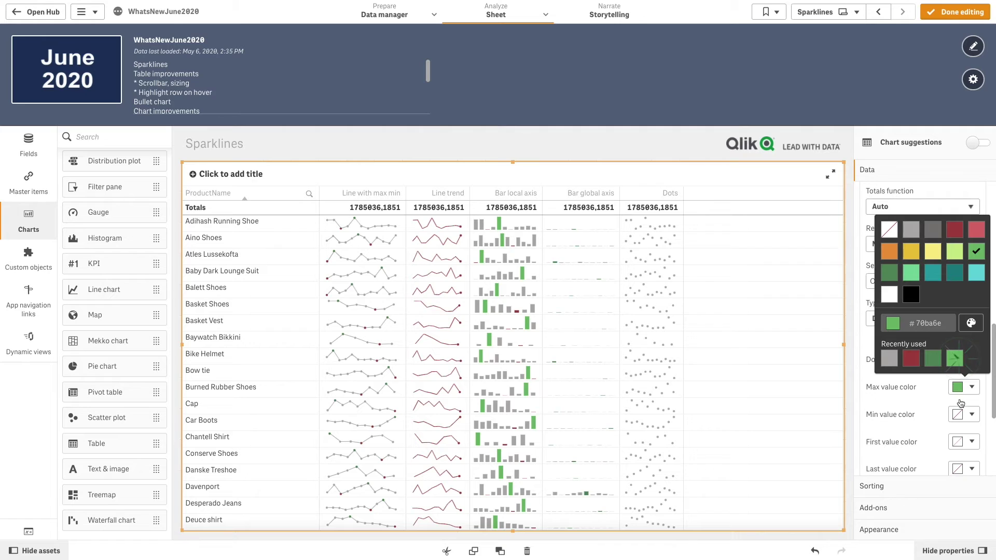
pyautogui.click(959, 415)
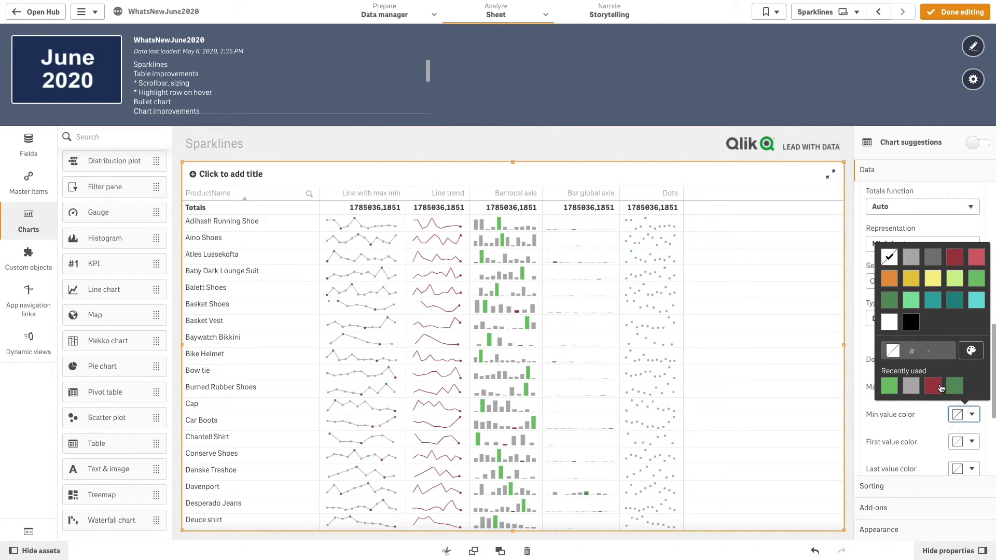
# Colour the minimum dot dark red and switch the +/- column to Positive/negative bars.
pyautogui.click(932, 385)
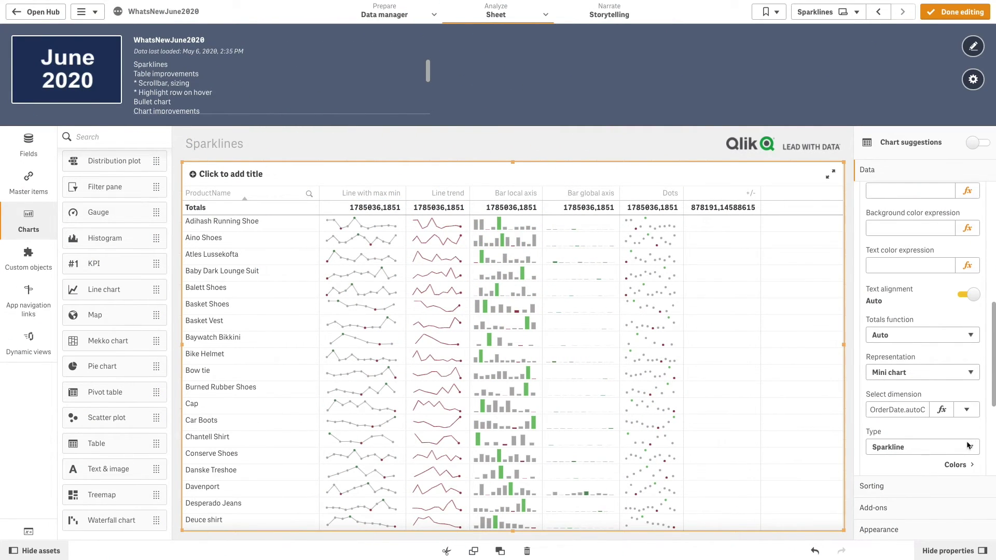
pyautogui.click(968, 445)
pyautogui.click(954, 461)
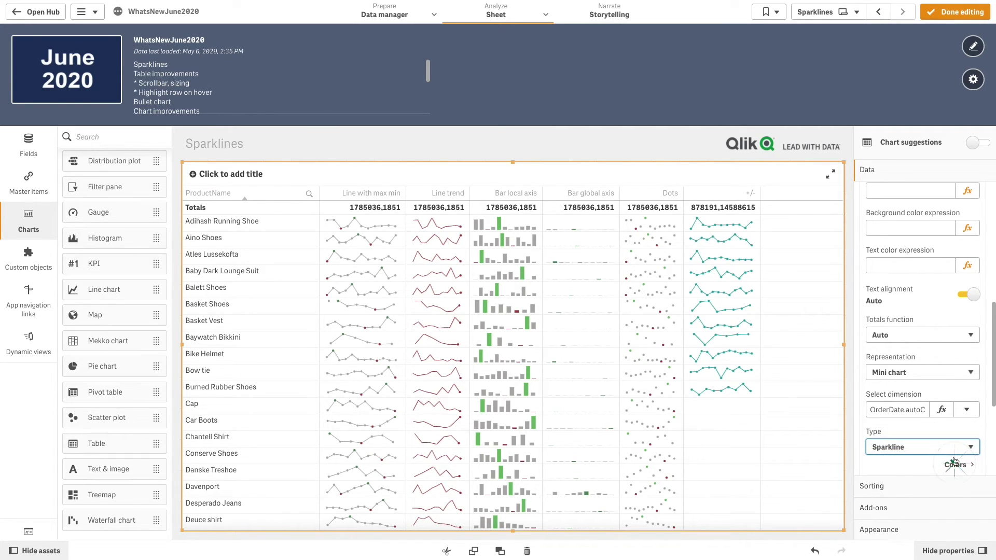
pyautogui.scroll(-2, 993, 445)
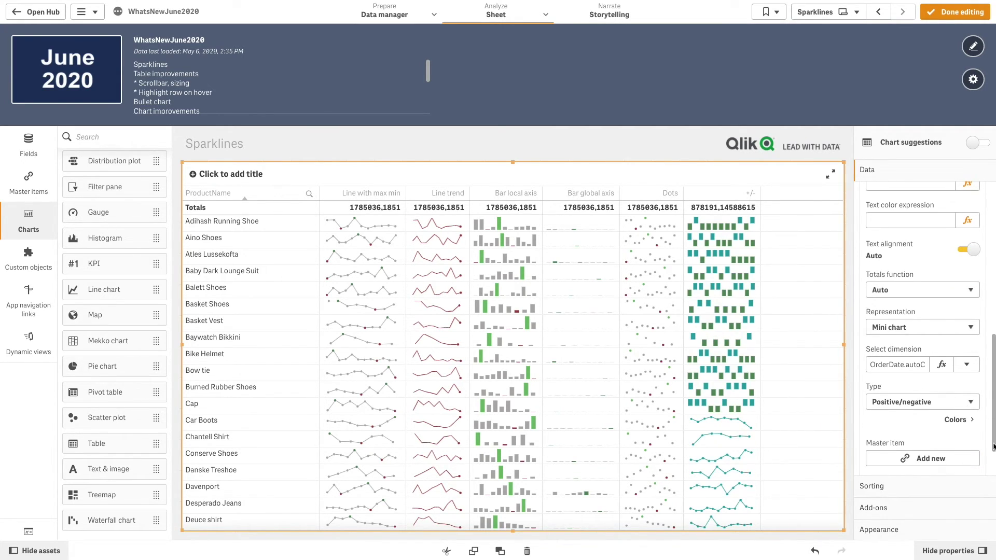
# Colour positive bars green and negative bars dark red (#a54343), then finish editing the sheet.
pyautogui.click(963, 421)
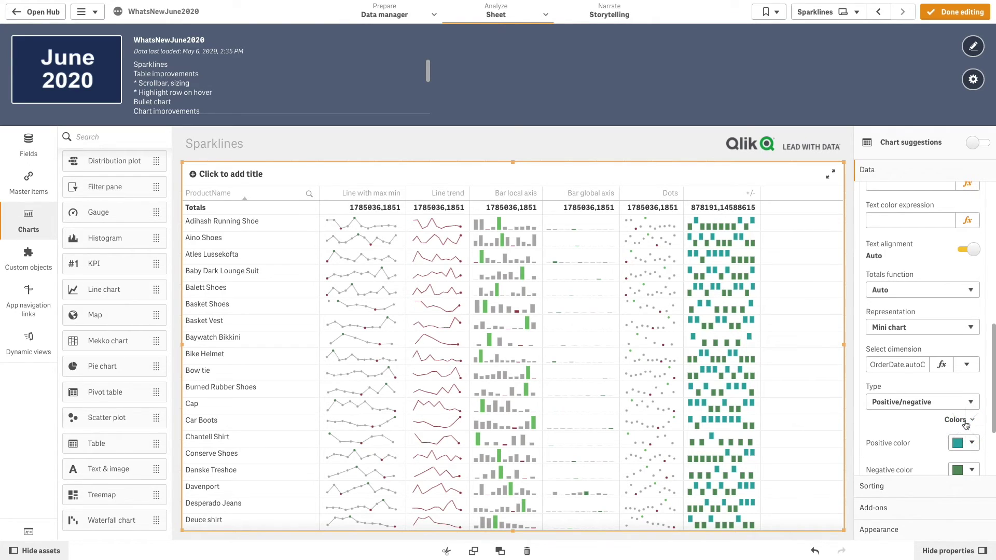
pyautogui.click(963, 442)
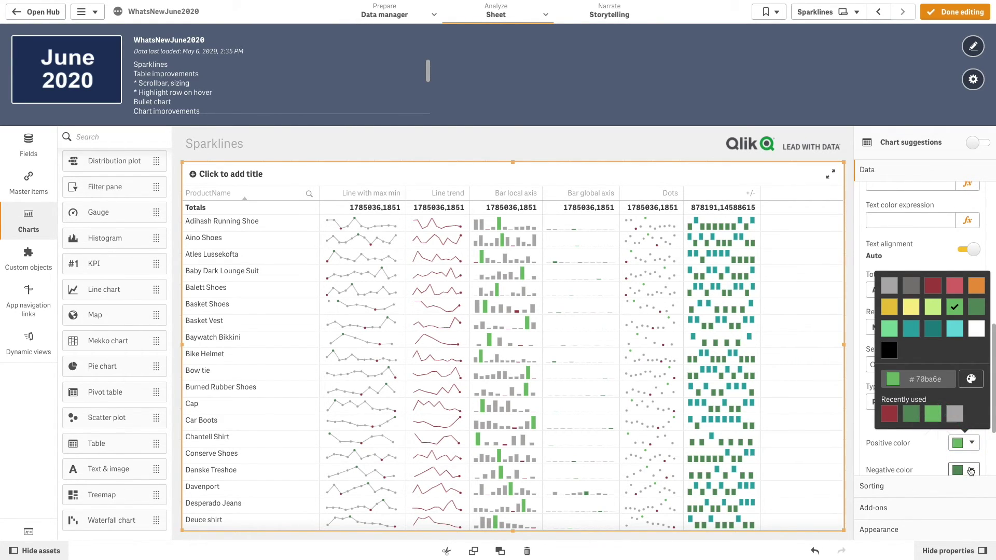
pyautogui.click(970, 470)
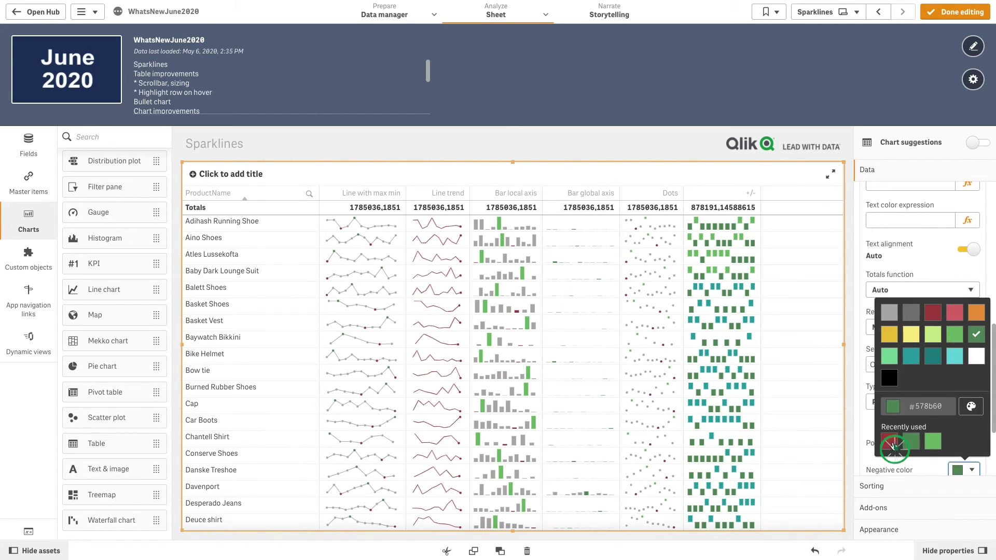
pyautogui.click(888, 440)
pyautogui.click(983, 284)
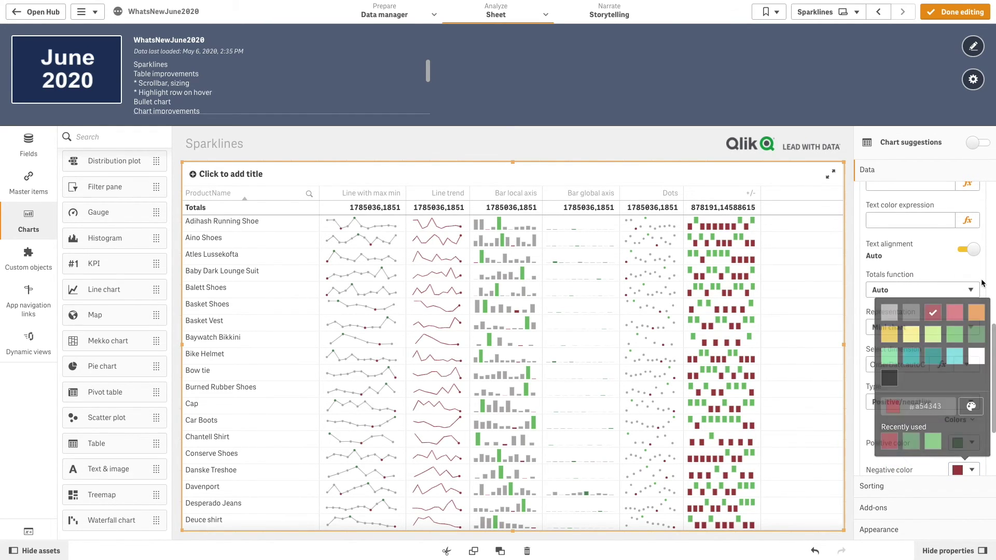
pyautogui.scroll(-3, 993, 429)
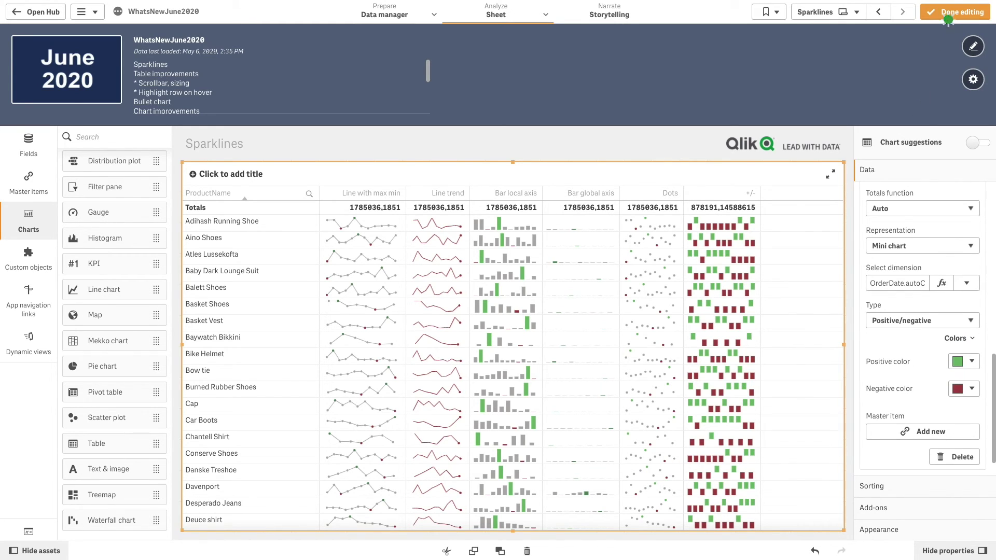
pyautogui.click(949, 12)
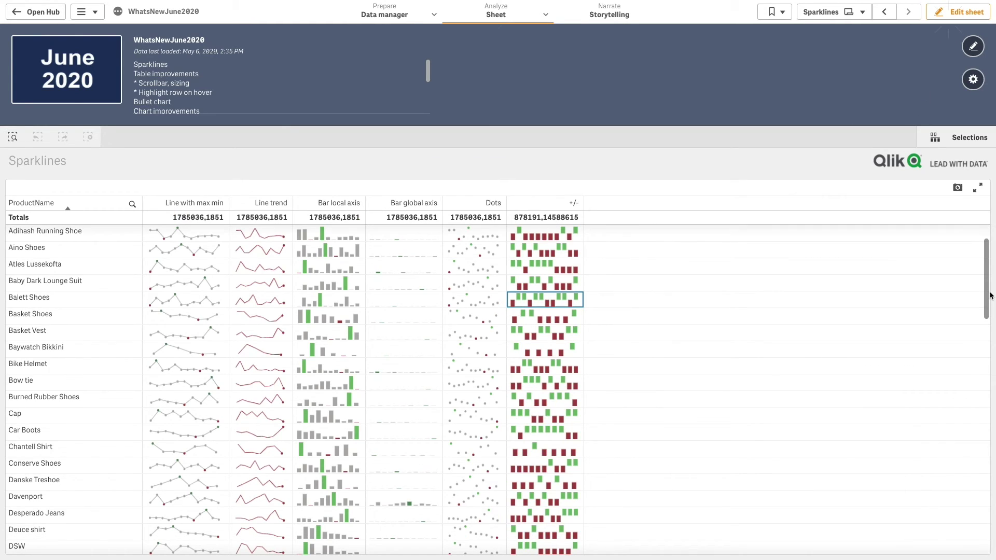